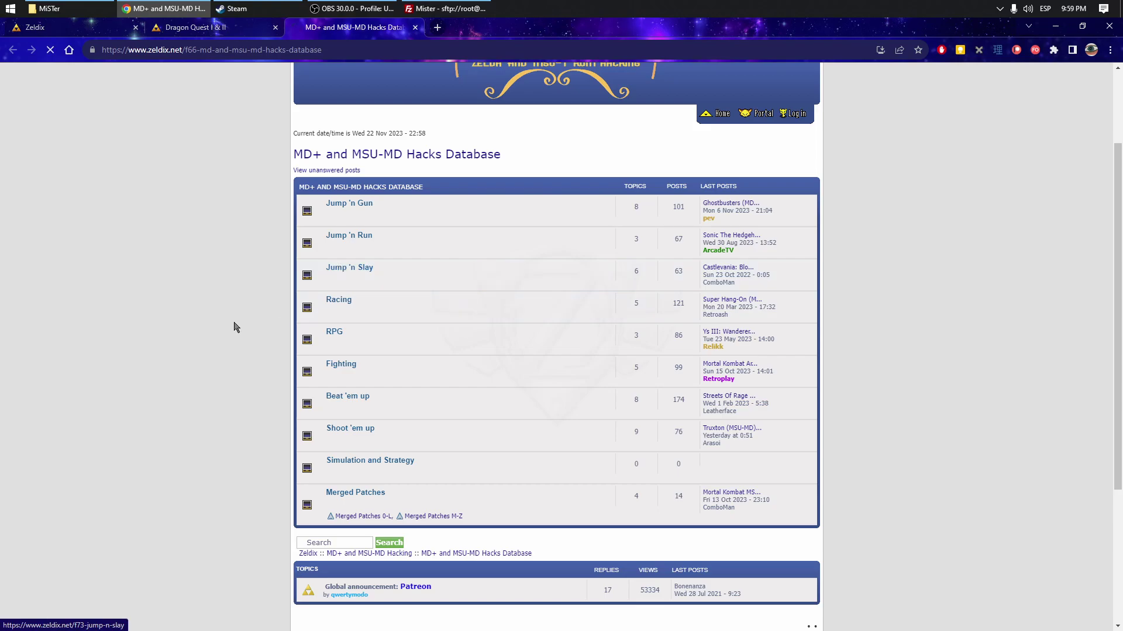
Examine the MD+ and MSU-MD patch entries listed in the Jump 'n Slay category.
scroll(236, 325, down, 3)
scroll(236, 326, down, 4)
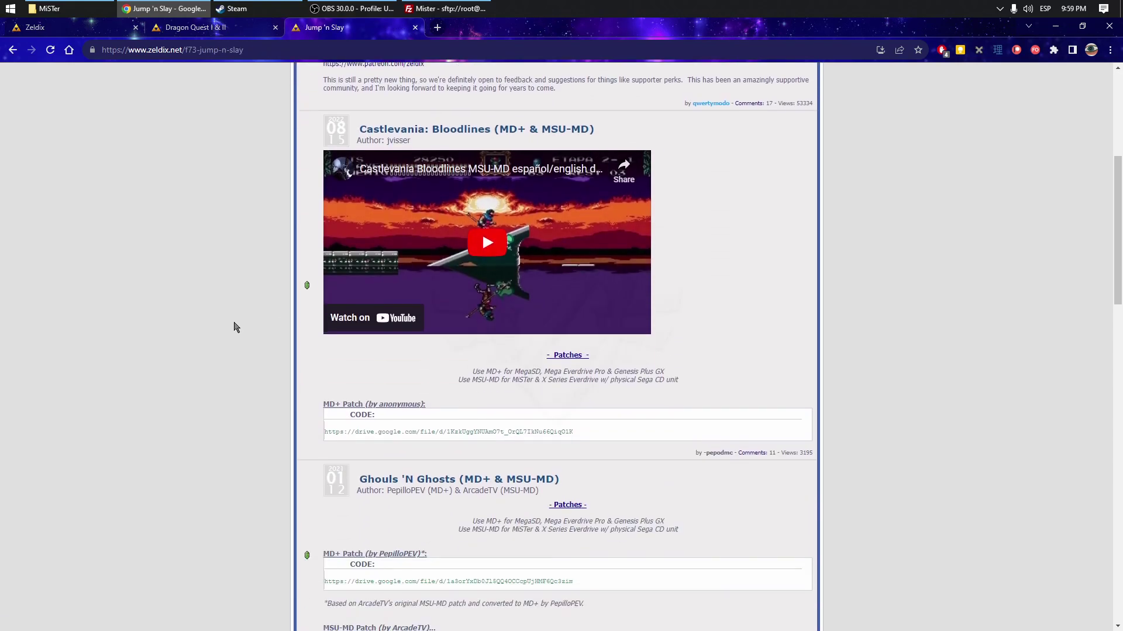
scroll(236, 326, up, 3)
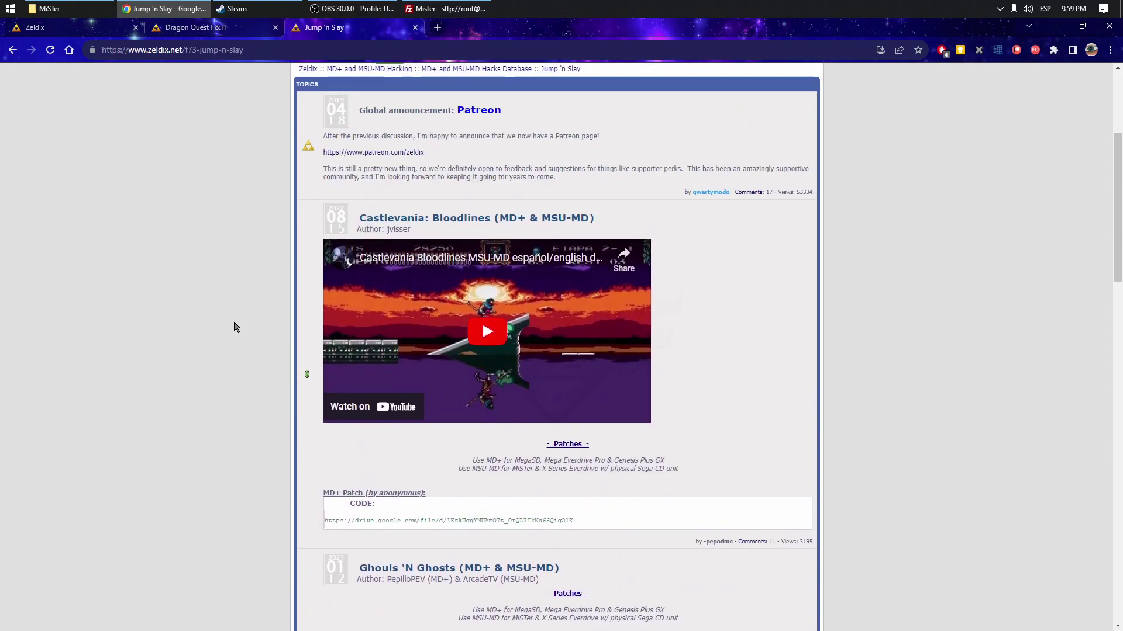
scroll(349, 327, down, 5)
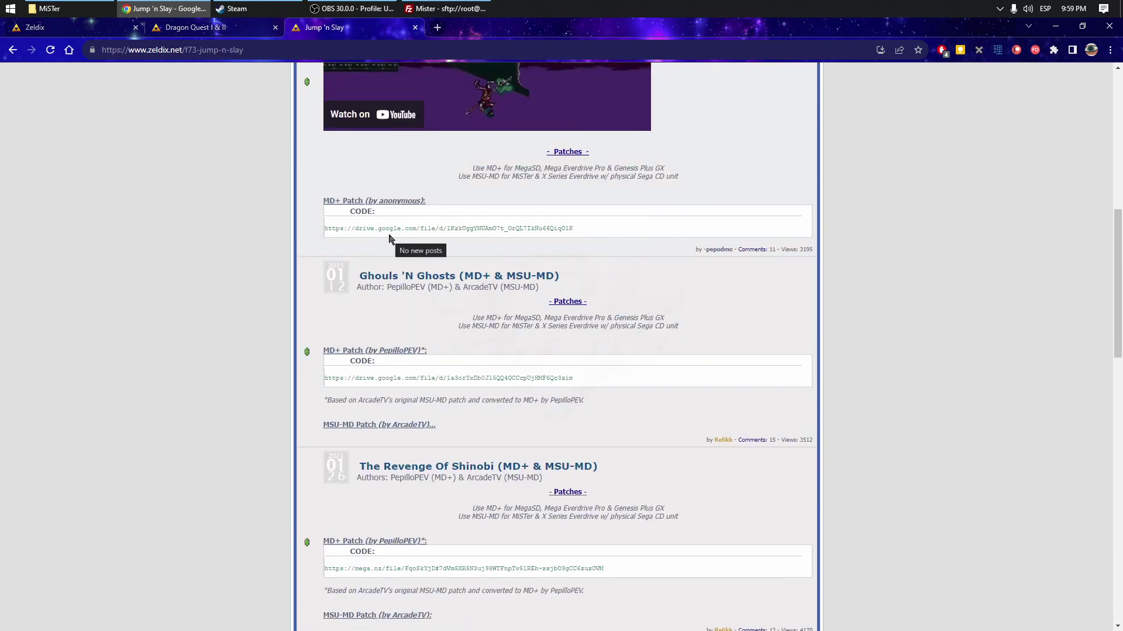
scroll(303, 249, up, 3)
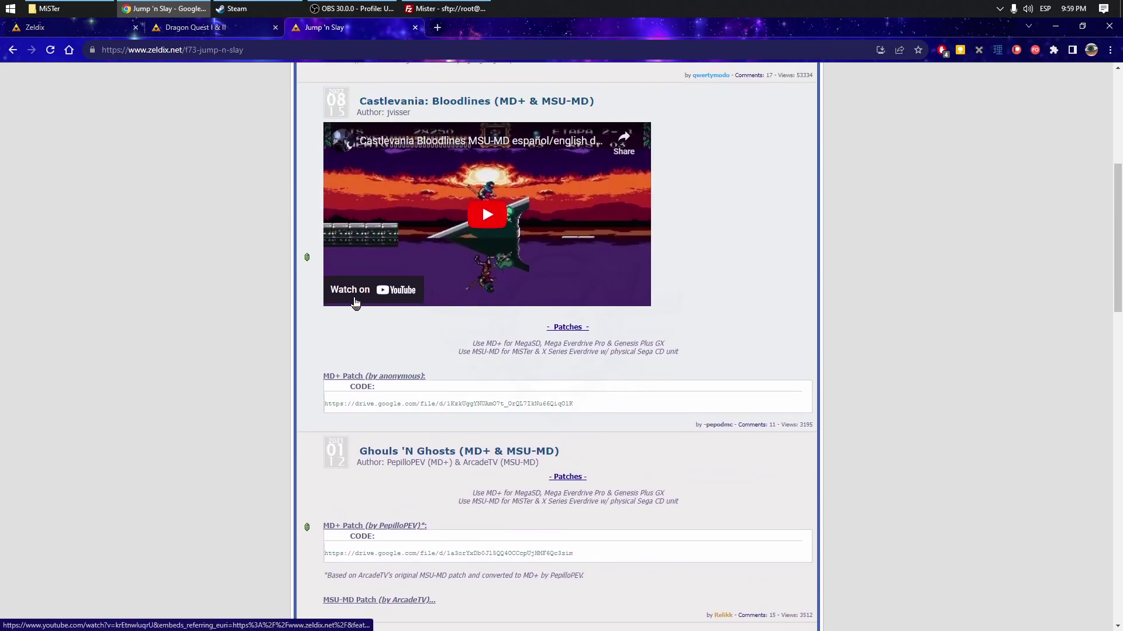
Highlight the Castlevania: Bloodlines notes on which devices use the MD+ and MSU-MD patches.
drag(463, 351, 436, 363)
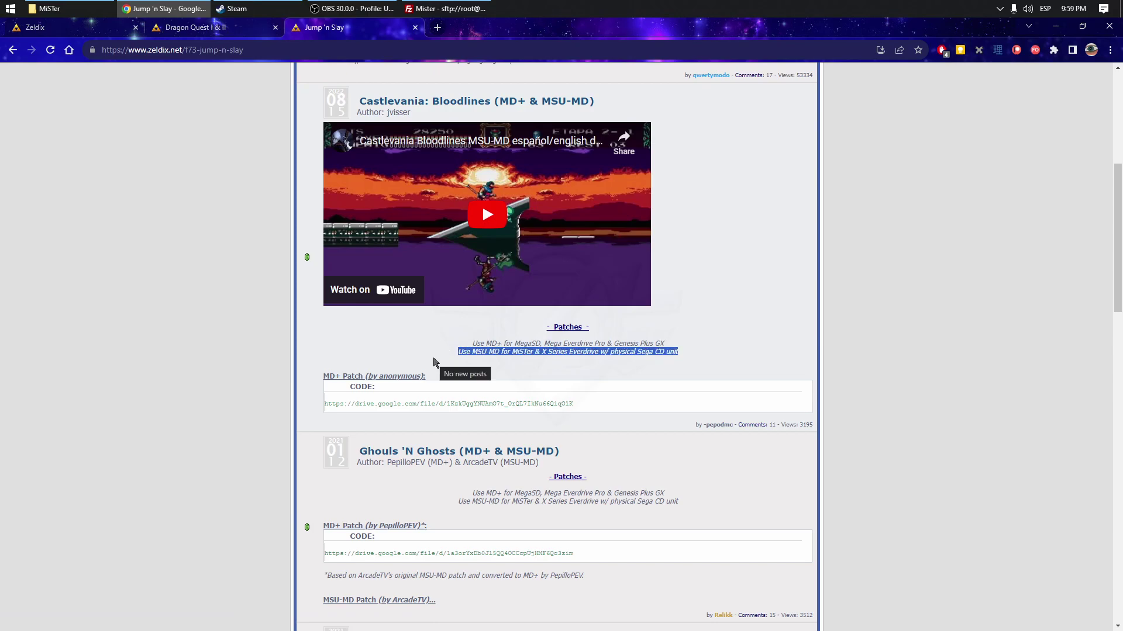
drag(509, 344, 546, 344)
click(542, 345)
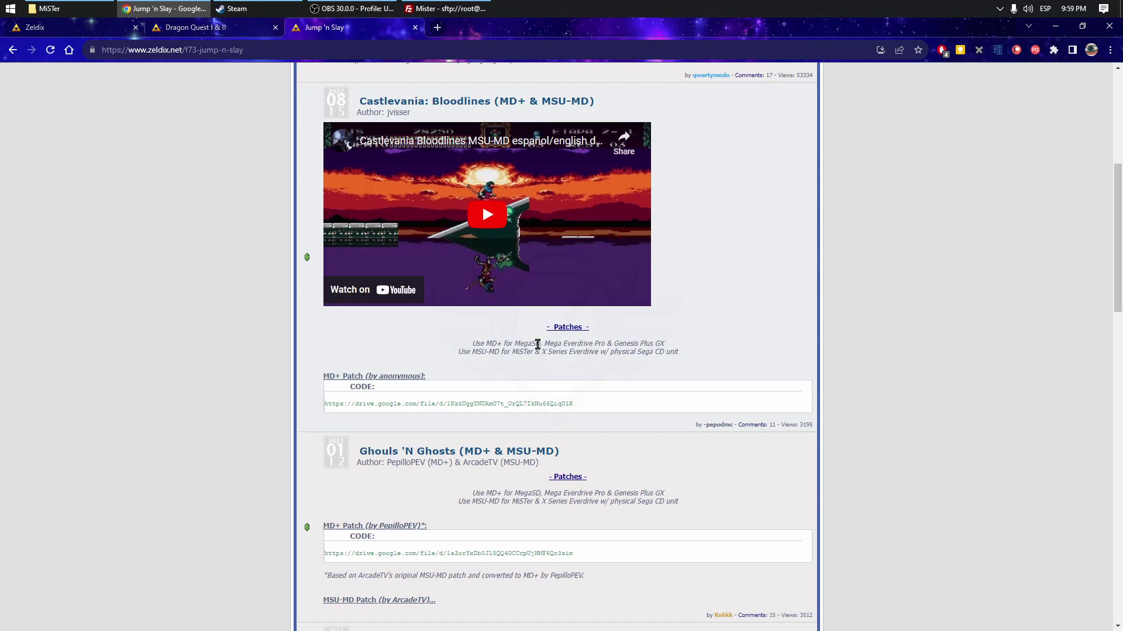
double_click(527, 345)
drag(460, 353, 530, 352)
click(528, 353)
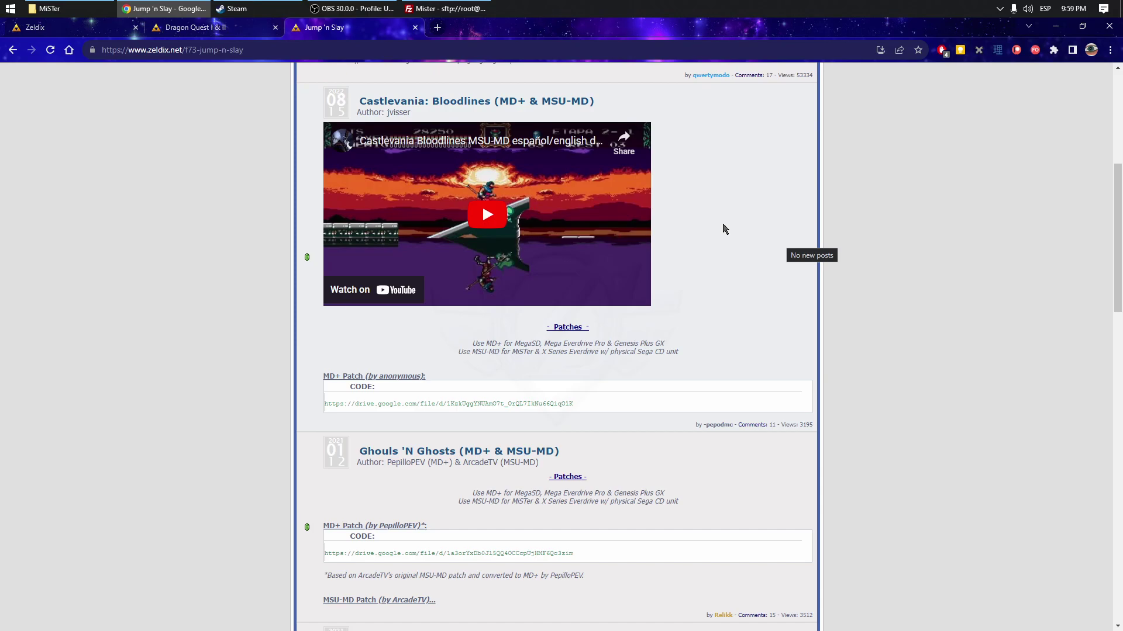
Return to the alphabetical list of every SNES MSU-1 hack and browse its game entries.
key(ctrl+shift+Tab)
click(86, 36)
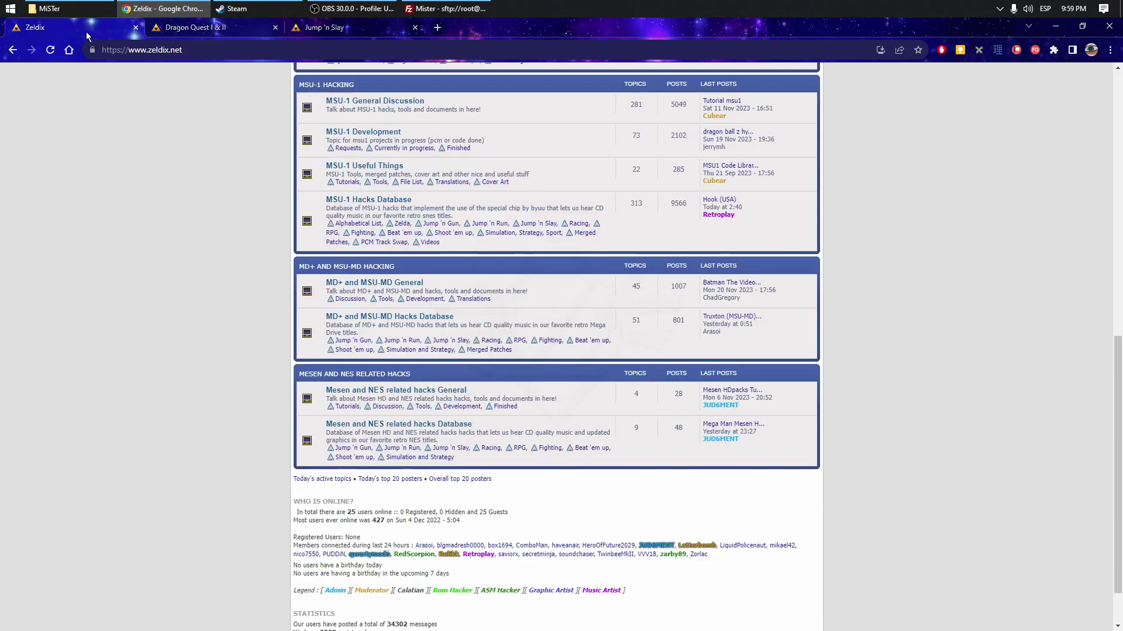
click(168, 35)
click(11, 58)
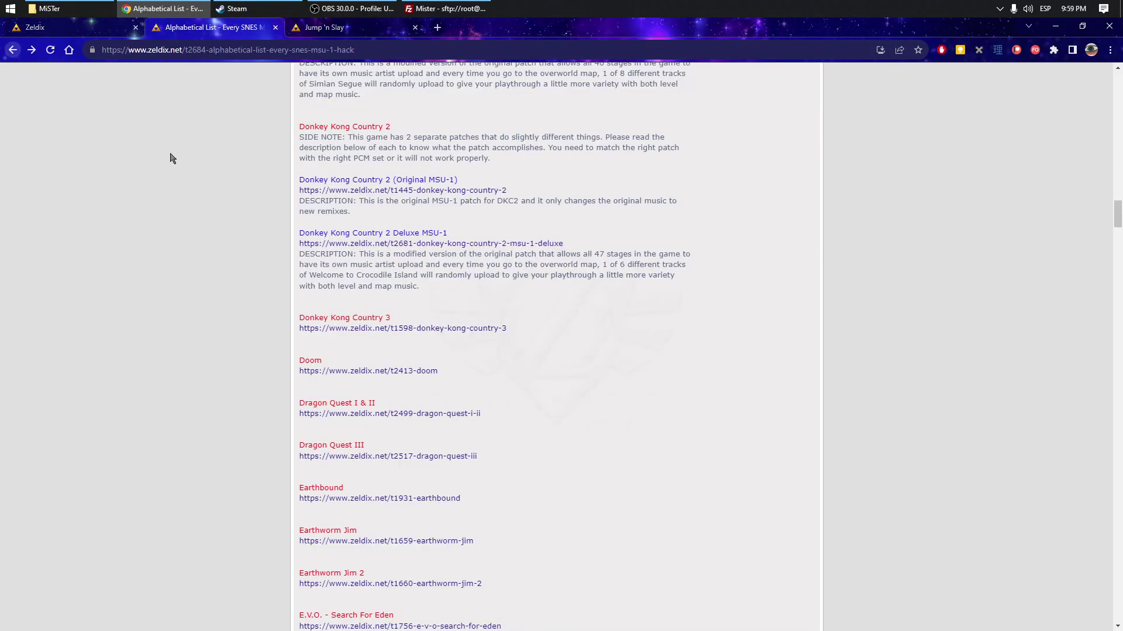
scroll(200, 264, down, 9)
scroll(201, 265, down, 19)
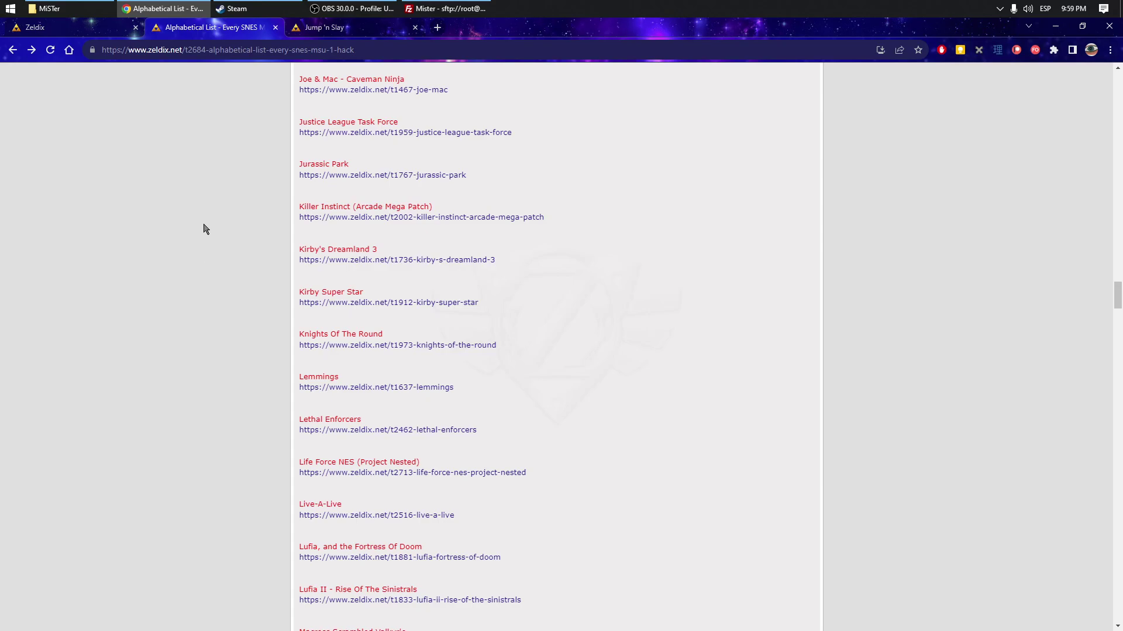
Locate the Link's Awakening entry by searching the page for "awake" in place of "link".
key(ctrl+f)
text(l)
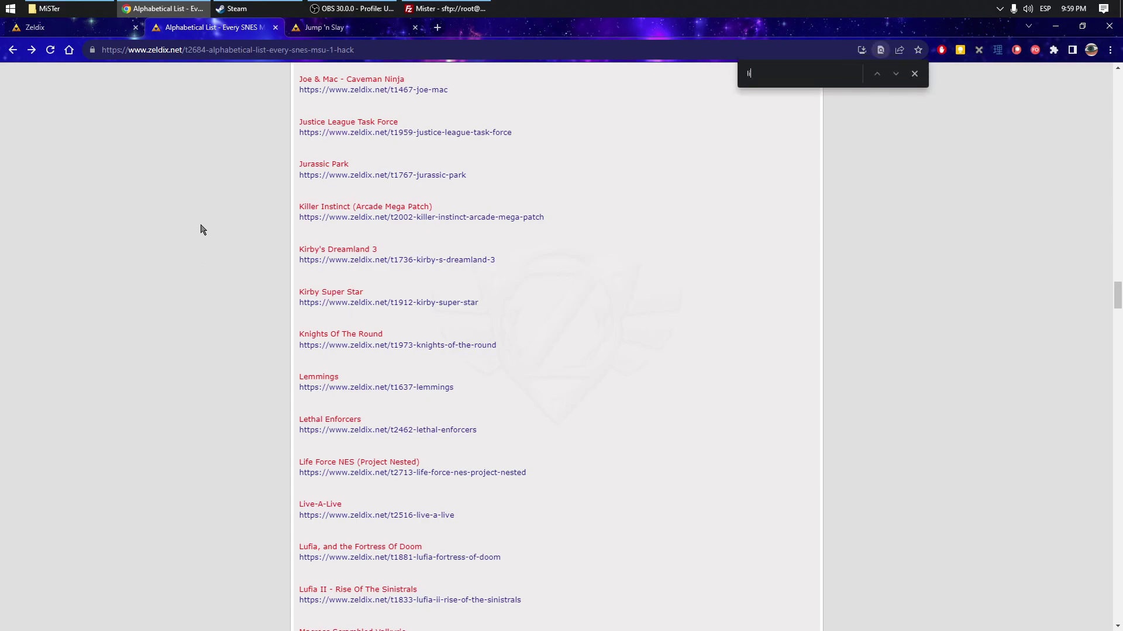
text(inks)
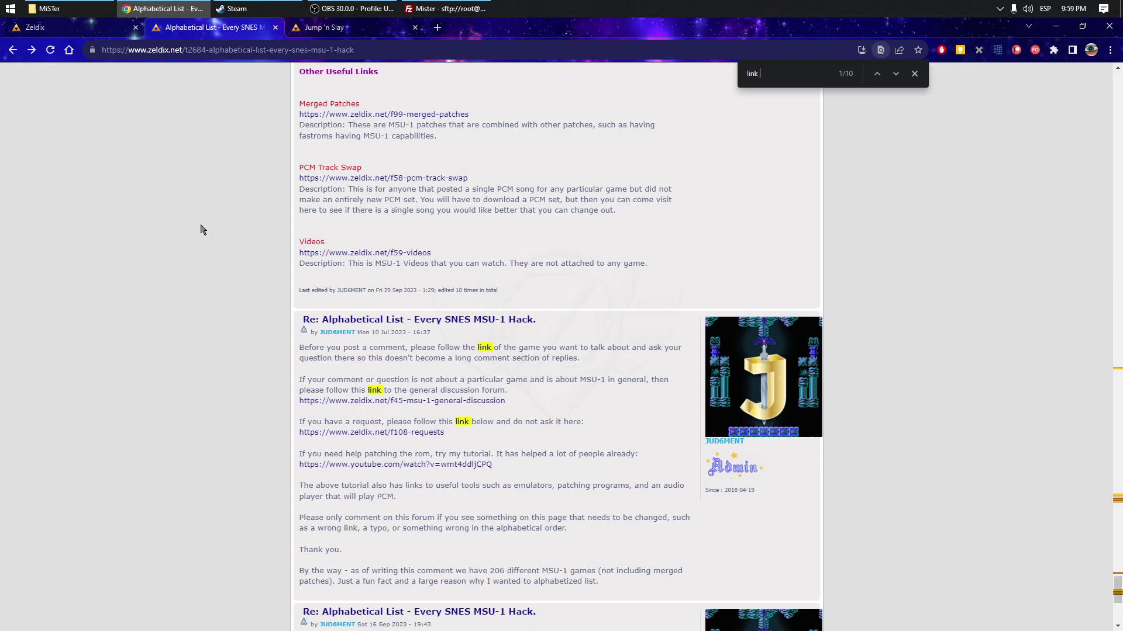
key(BackSpace)
key(BackSpace)
key(BackSpace)
key(BackSpace)
key(BackSpace)
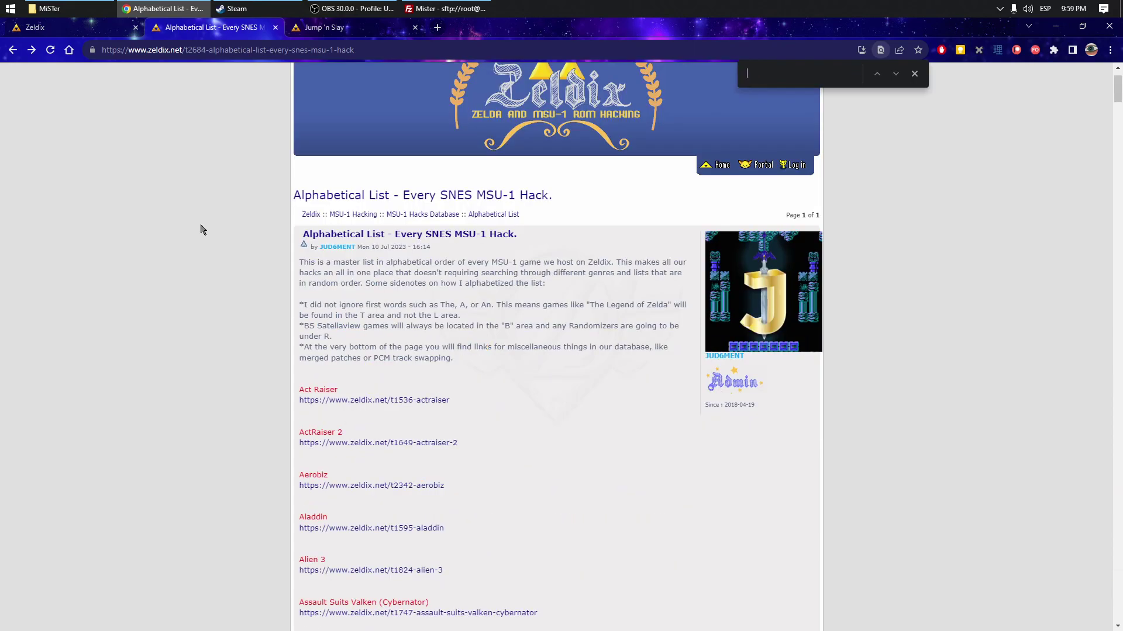
text(awake)
key(Escape)
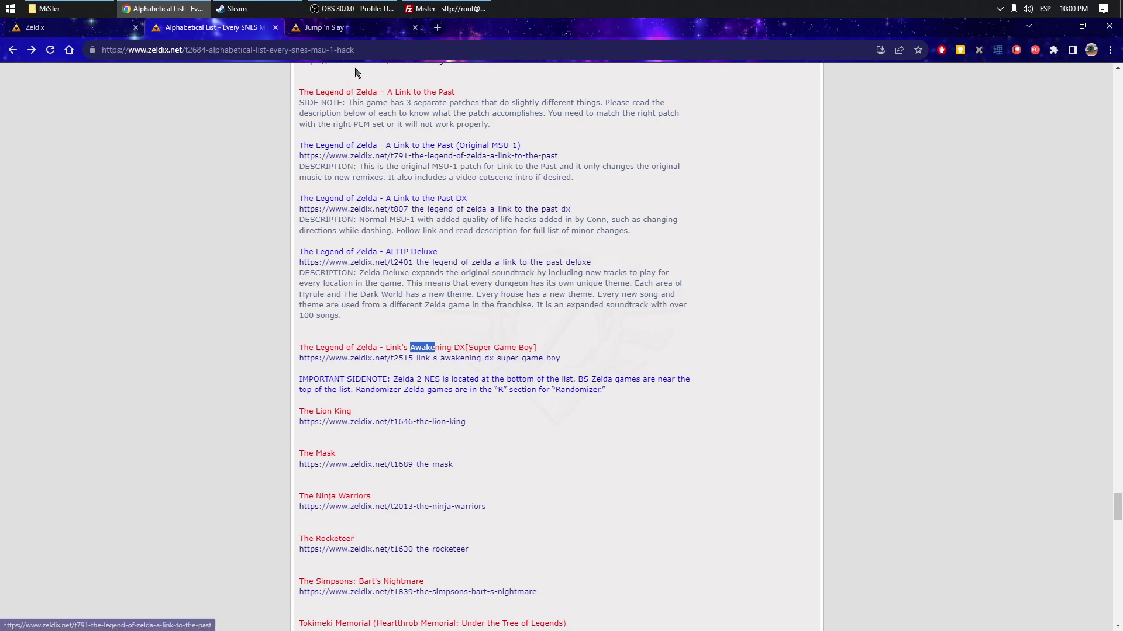
Switch to File Explorer, open the MSU1 folder inside MiSTer's SNES folder, and widen the Name column.
click(53, 8)
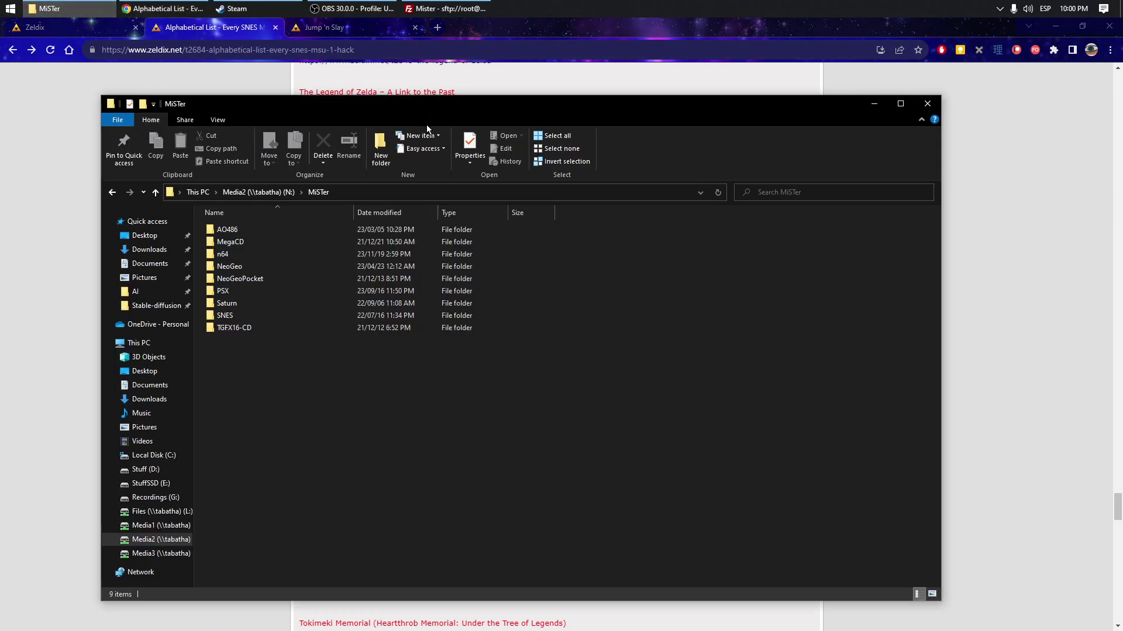
double_click(255, 319)
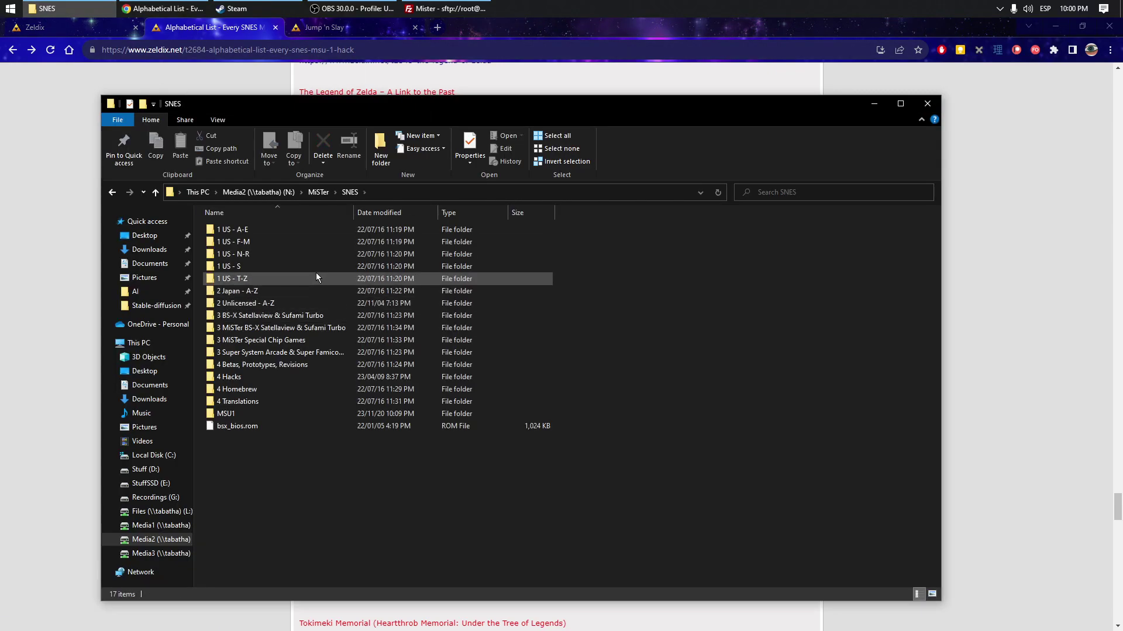
double_click(253, 415)
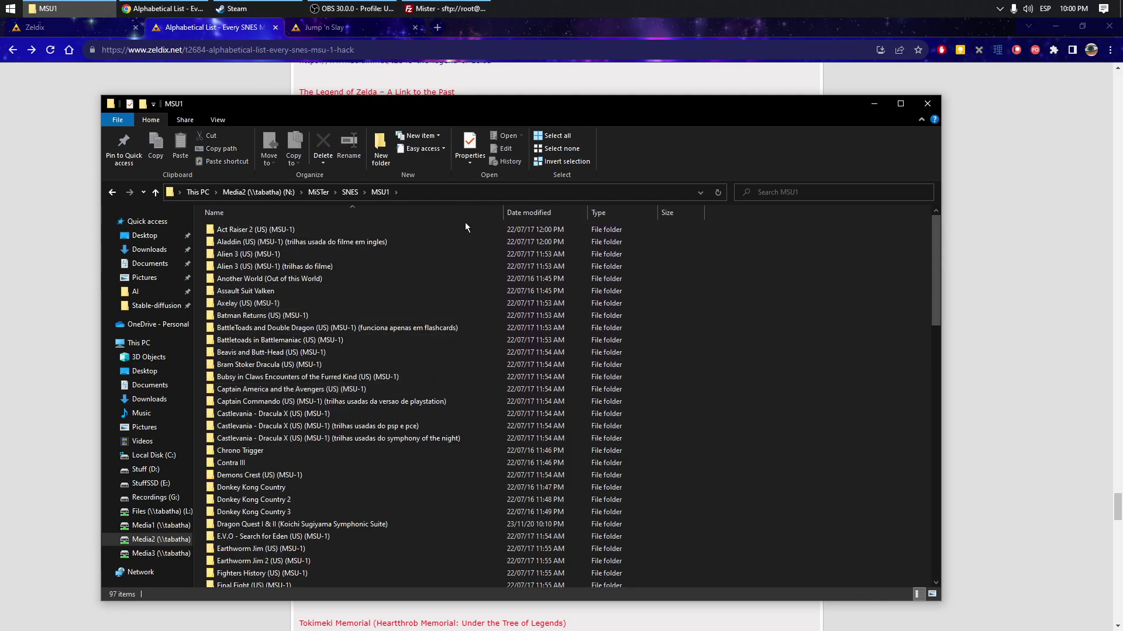
drag(478, 111, 532, 100)
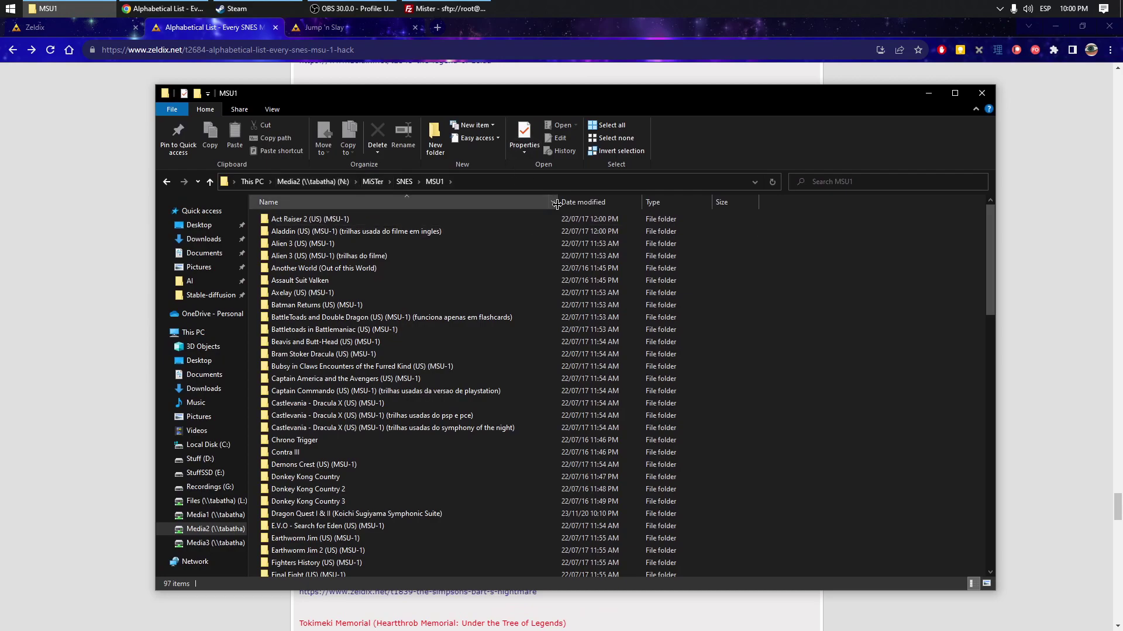
drag(557, 203, 636, 203)
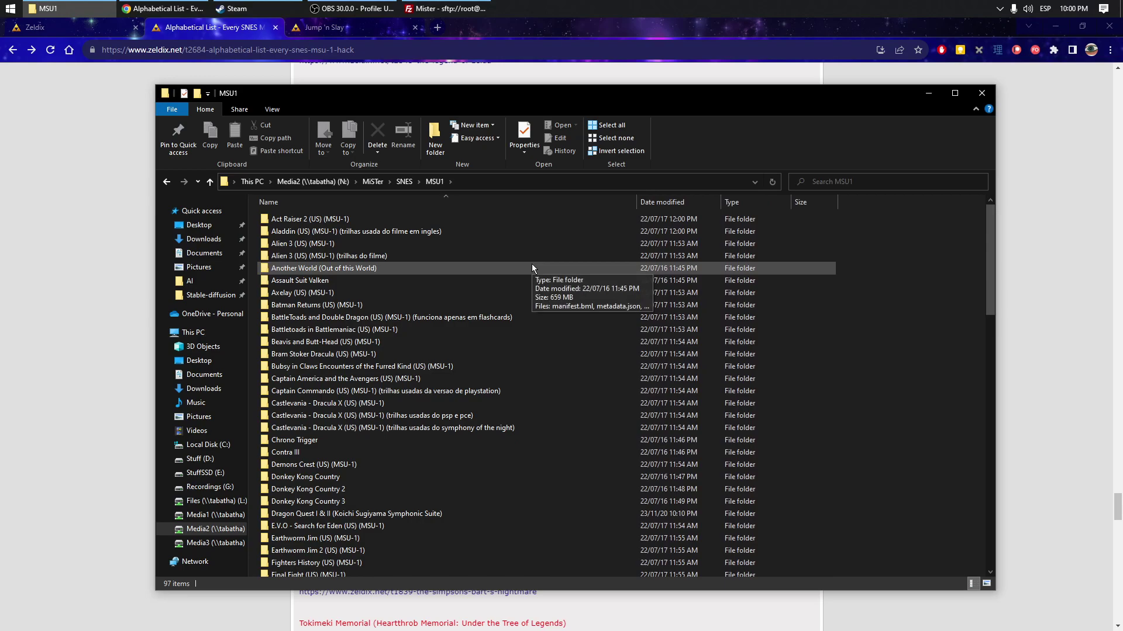
Open the Mega Man X folder, inspect its .sfc, .msu and .pcm files, and return to MSU1.
scroll(532, 268, down, 6)
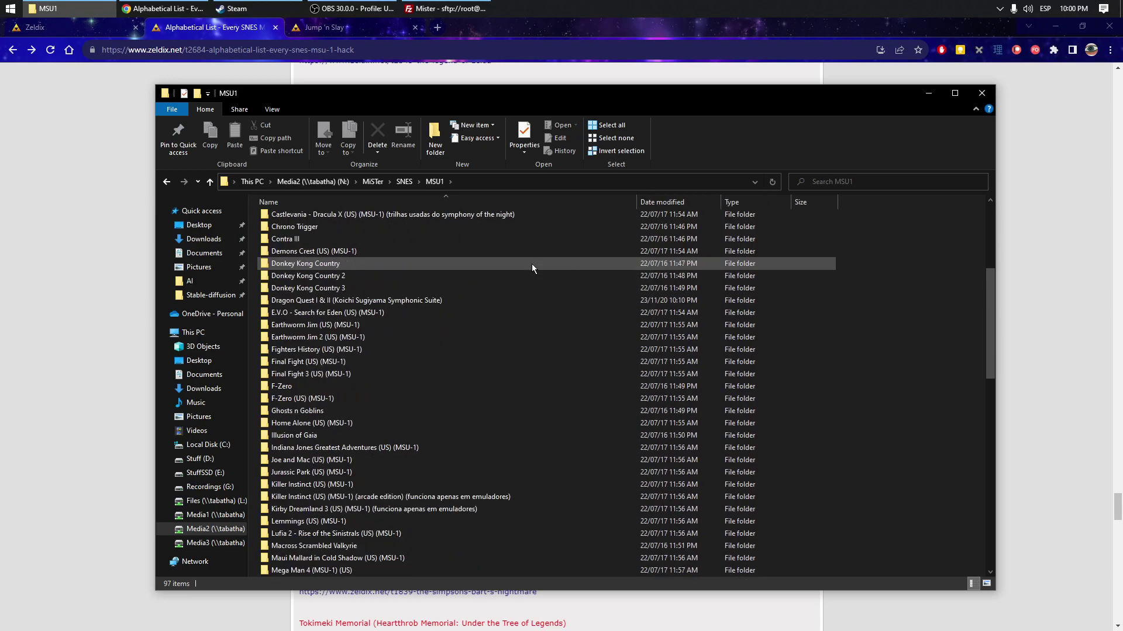
scroll(532, 264, down, 4)
double_click(346, 449)
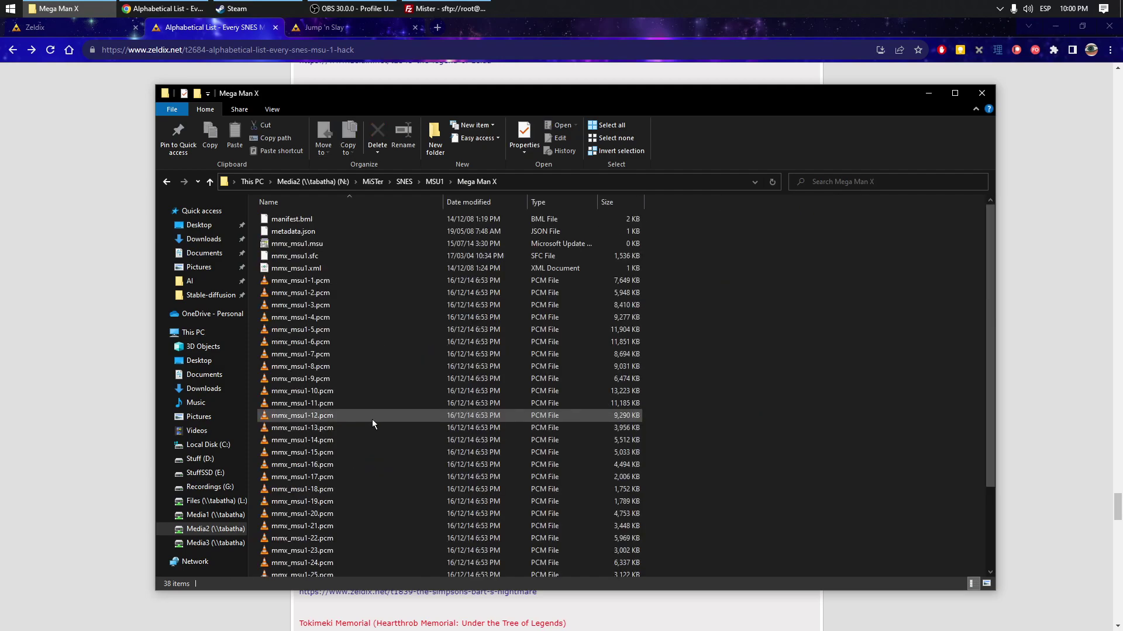
click(334, 254)
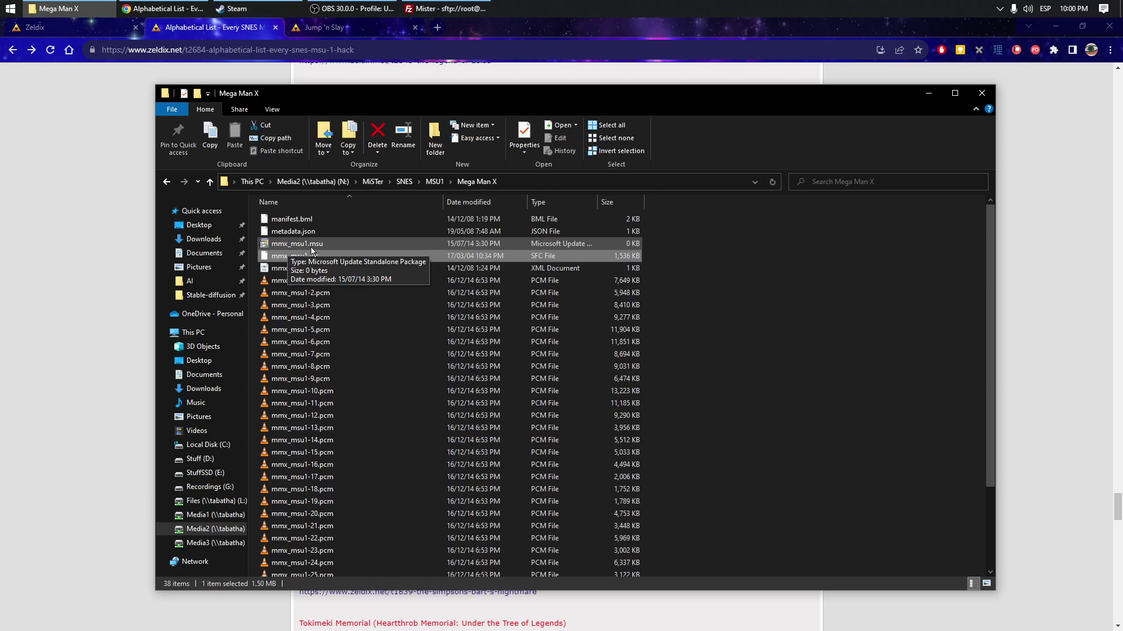
click(707, 271)
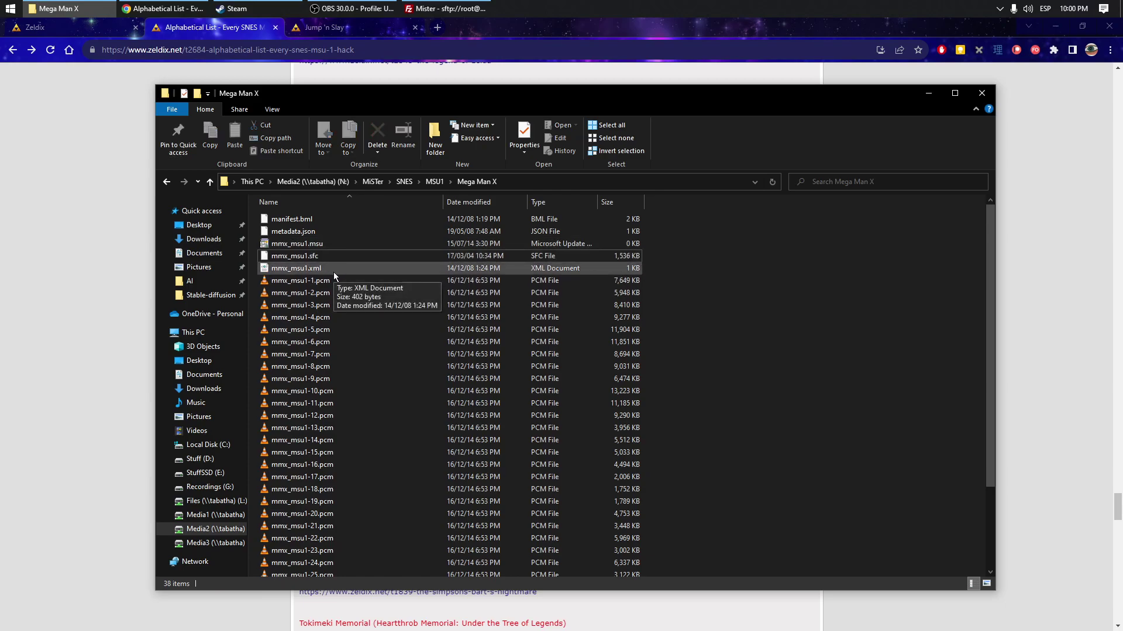
drag(693, 277, 501, 353)
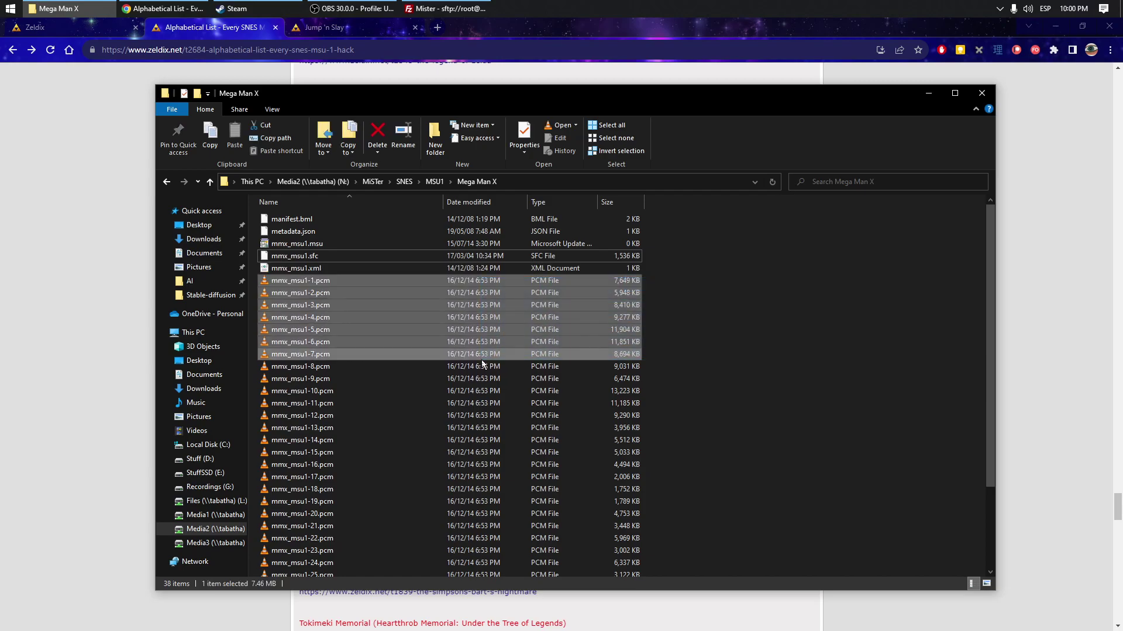
scroll(501, 353, down, 3)
click(167, 182)
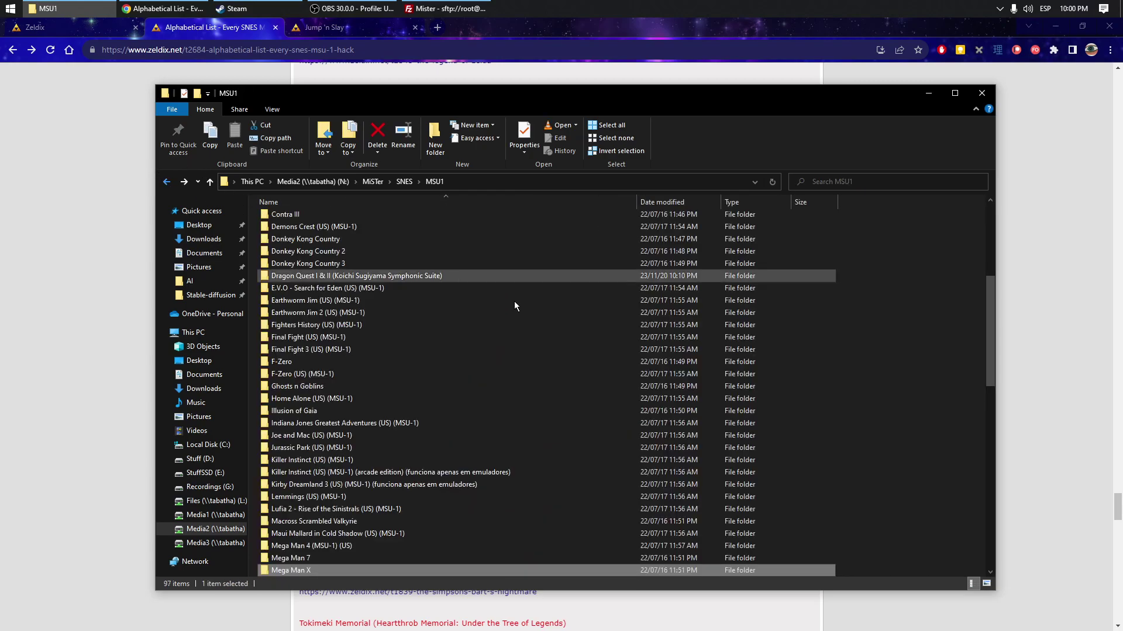
Inspect the contents of the Dragon Quest I & II and Axelay (US) (MSU-1) folders, returning to MSU1.
scroll(560, 317, down, 5)
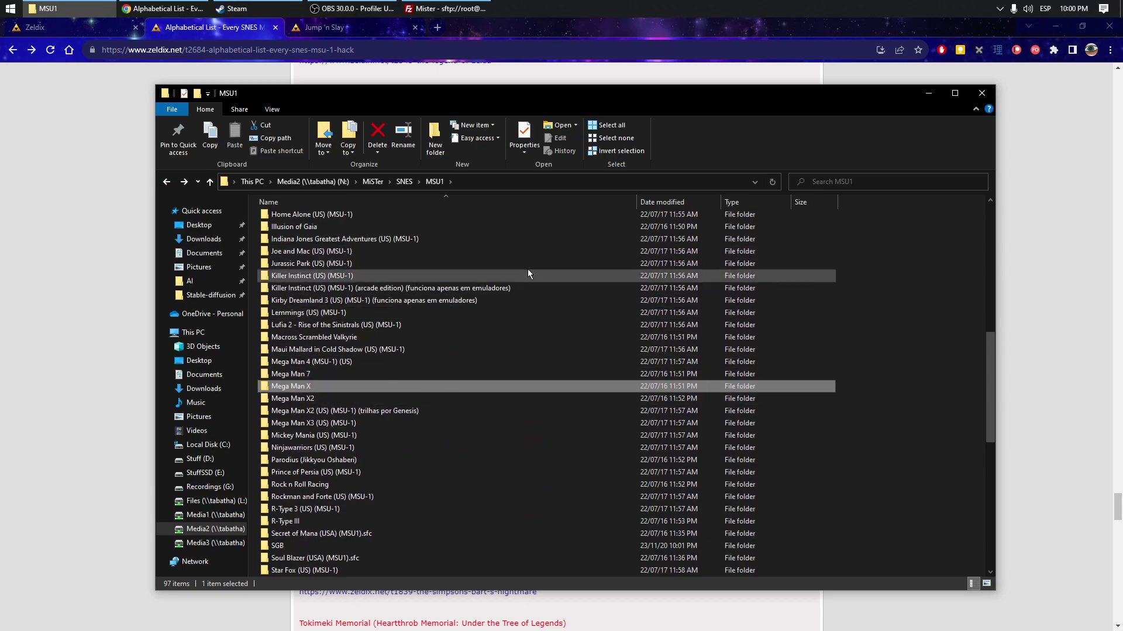
scroll(334, 333, down, 3)
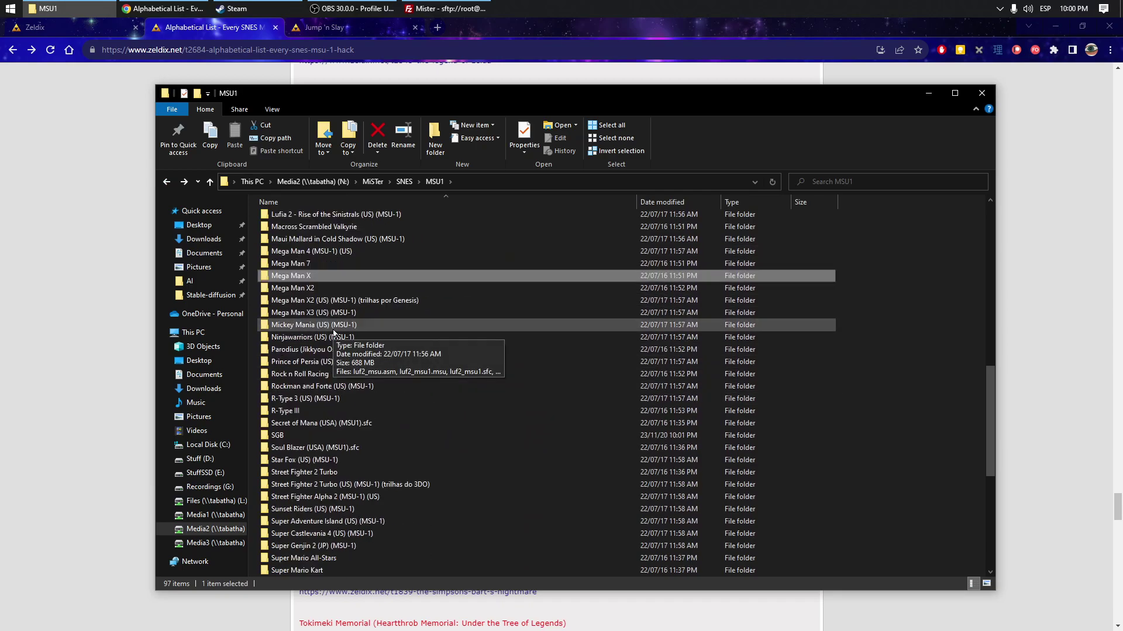
scroll(334, 334, down, 3)
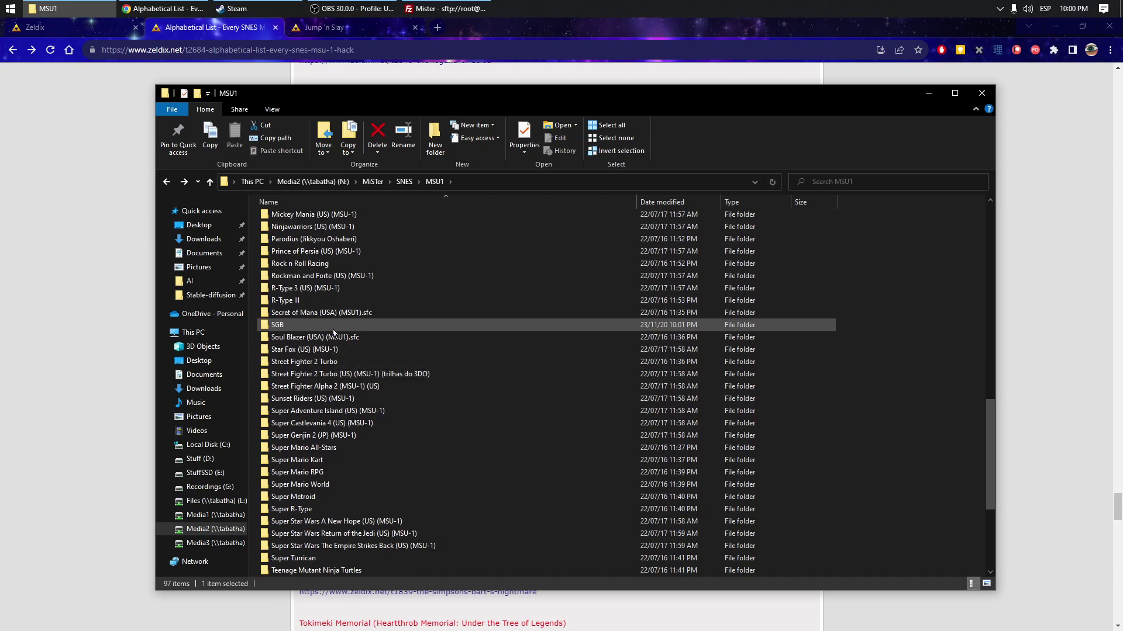
scroll(334, 333, up, 15)
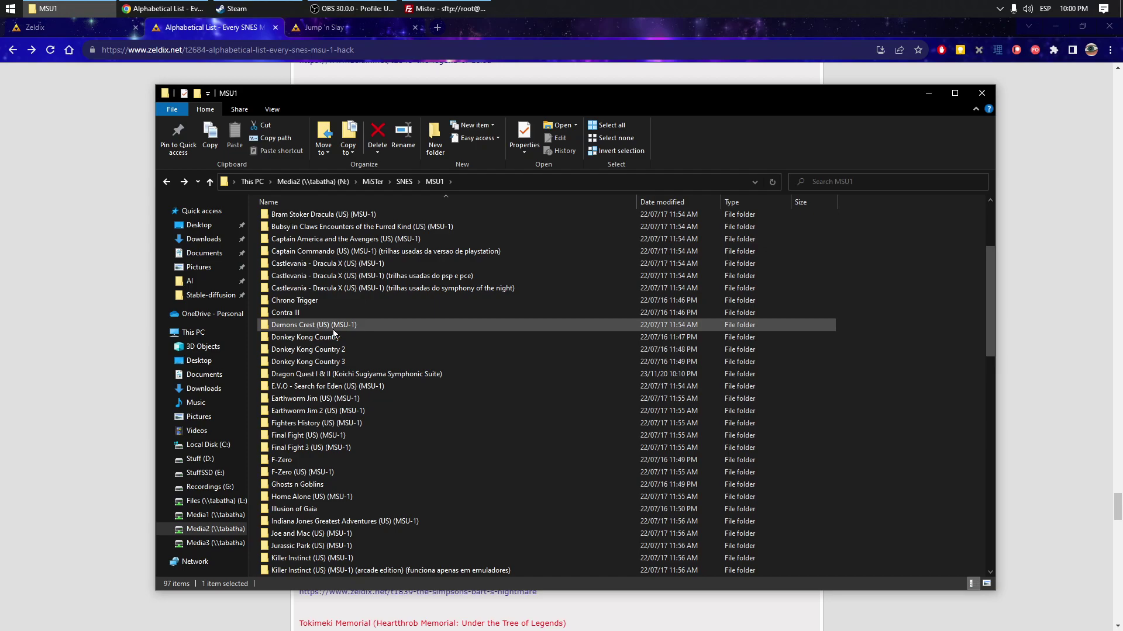
scroll(333, 334, down, 1)
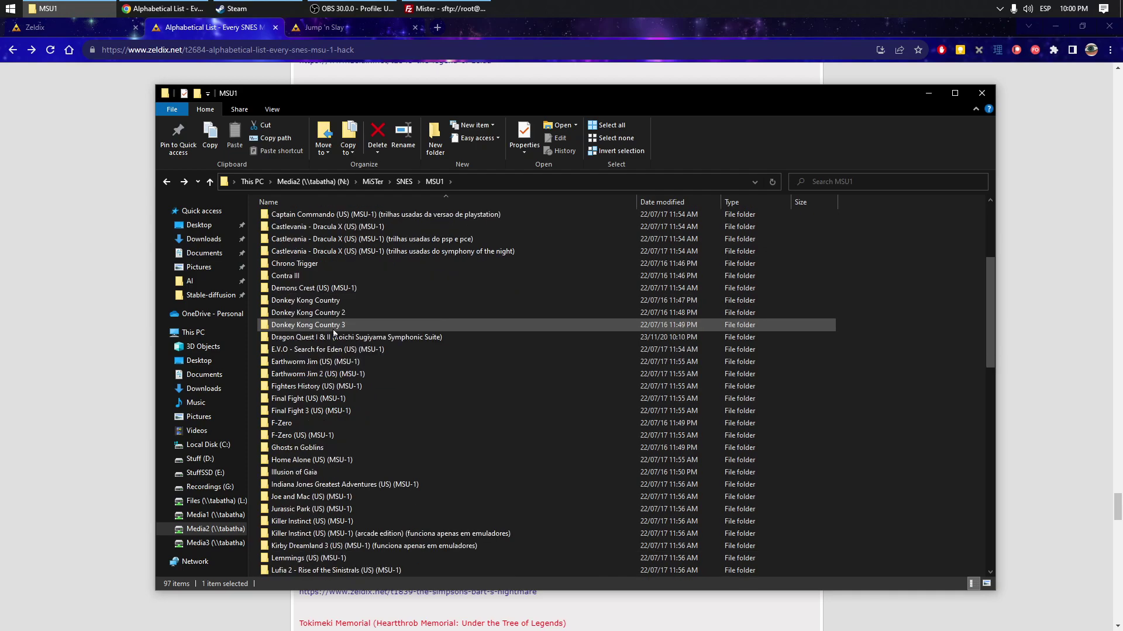
double_click(421, 338)
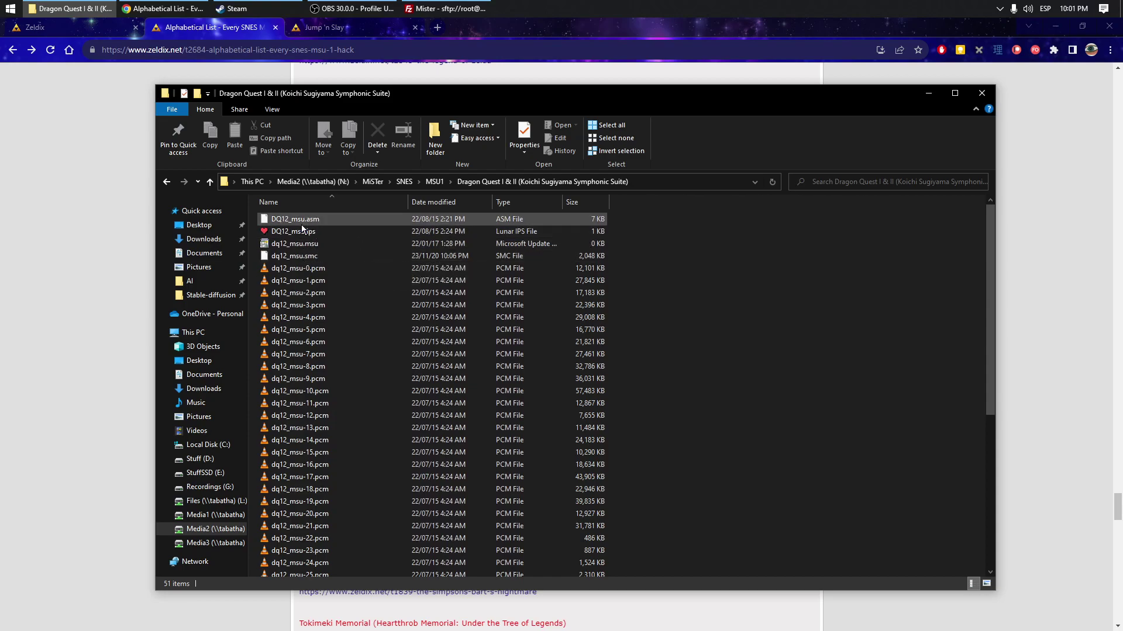
click(167, 182)
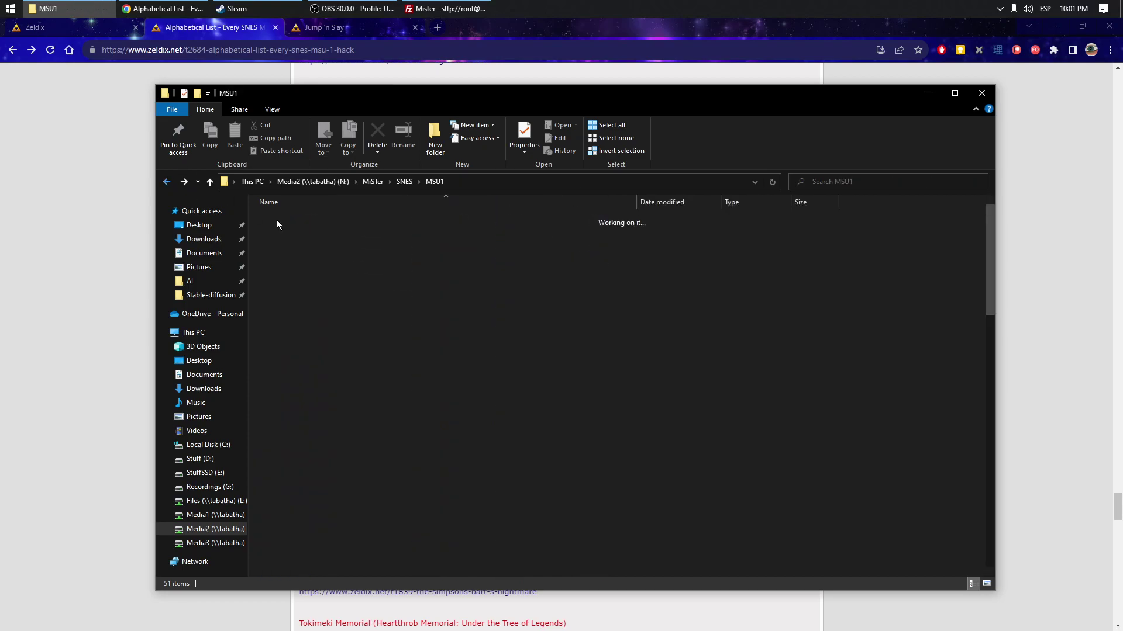
double_click(312, 295)
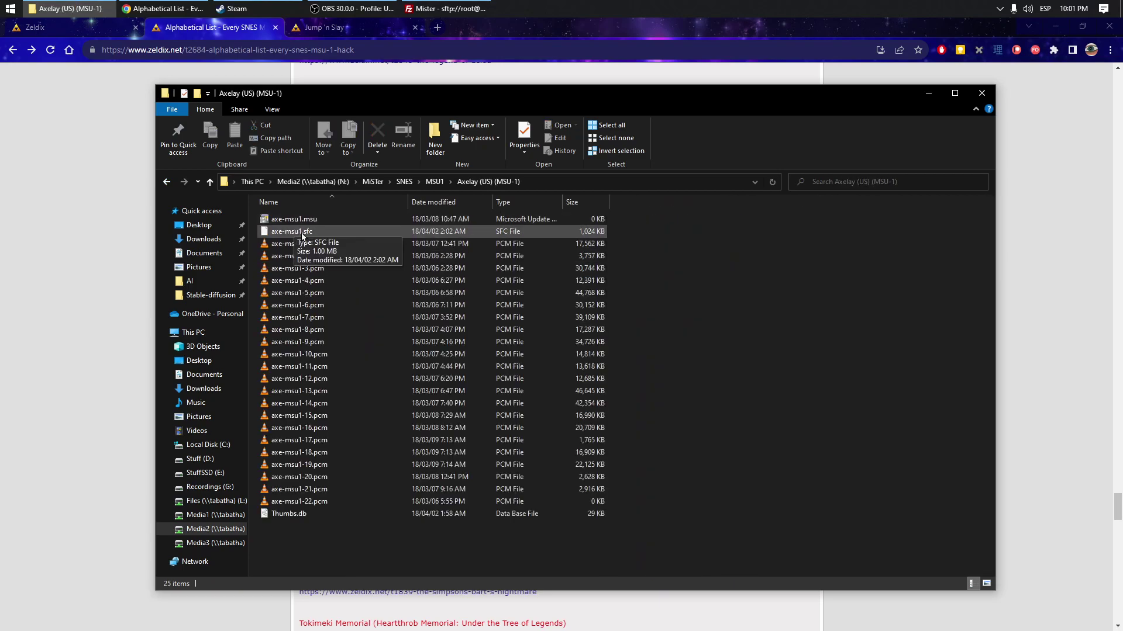
click(167, 182)
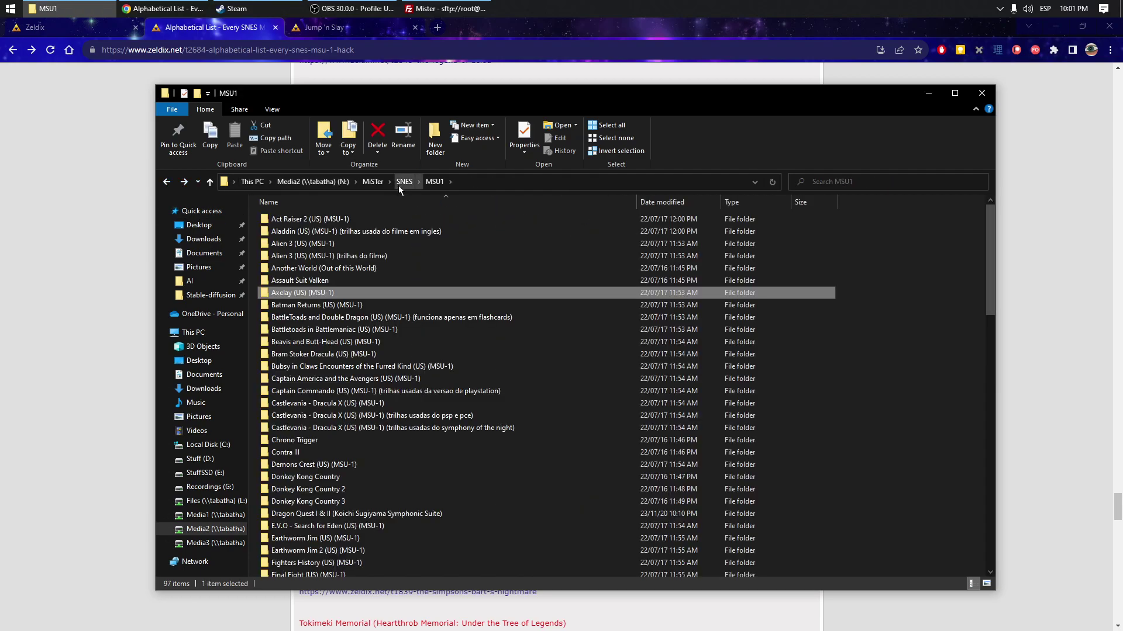
Switch to FileZilla, maximize its window, and open the SGB folder under /media/fat/games on the remote site.
click(448, 8)
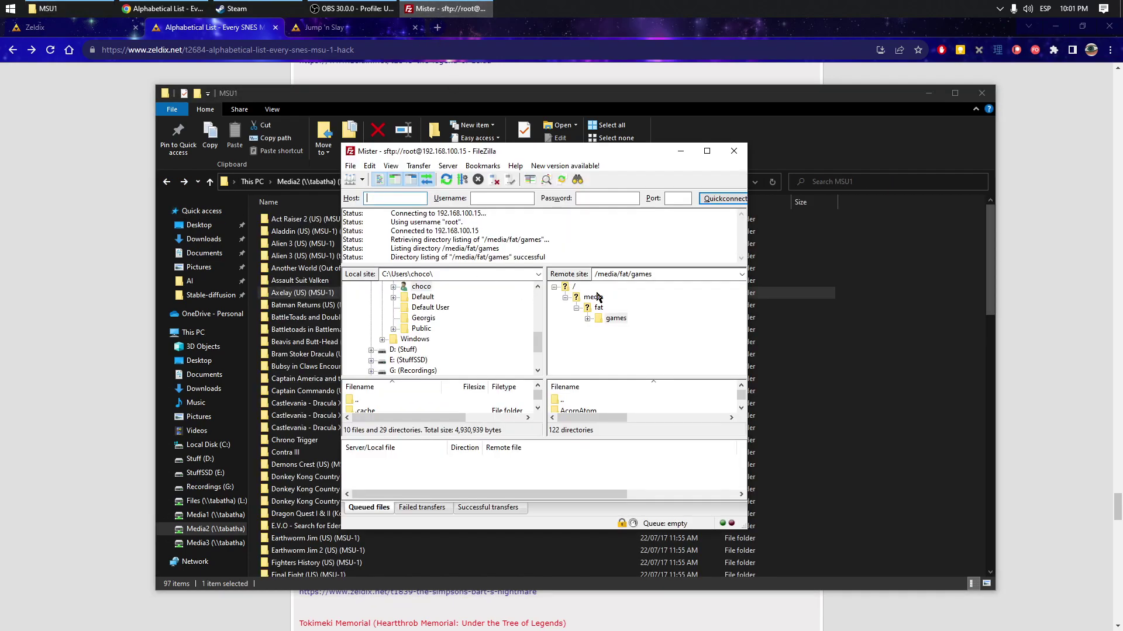
click(706, 151)
scroll(640, 425, down, 8)
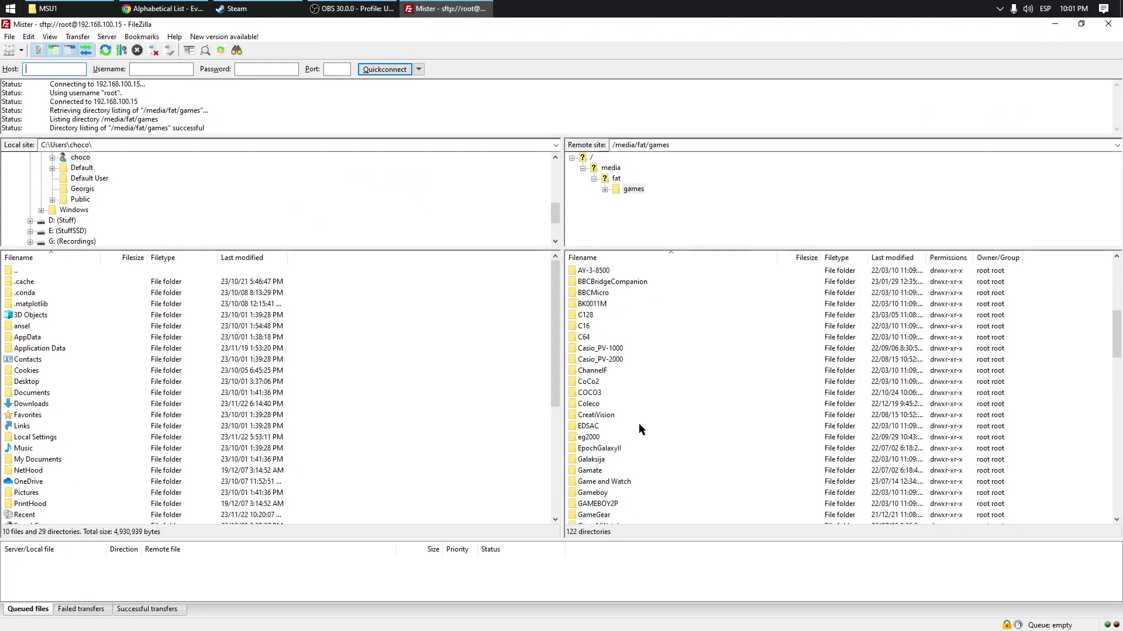
scroll(639, 427, down, 15)
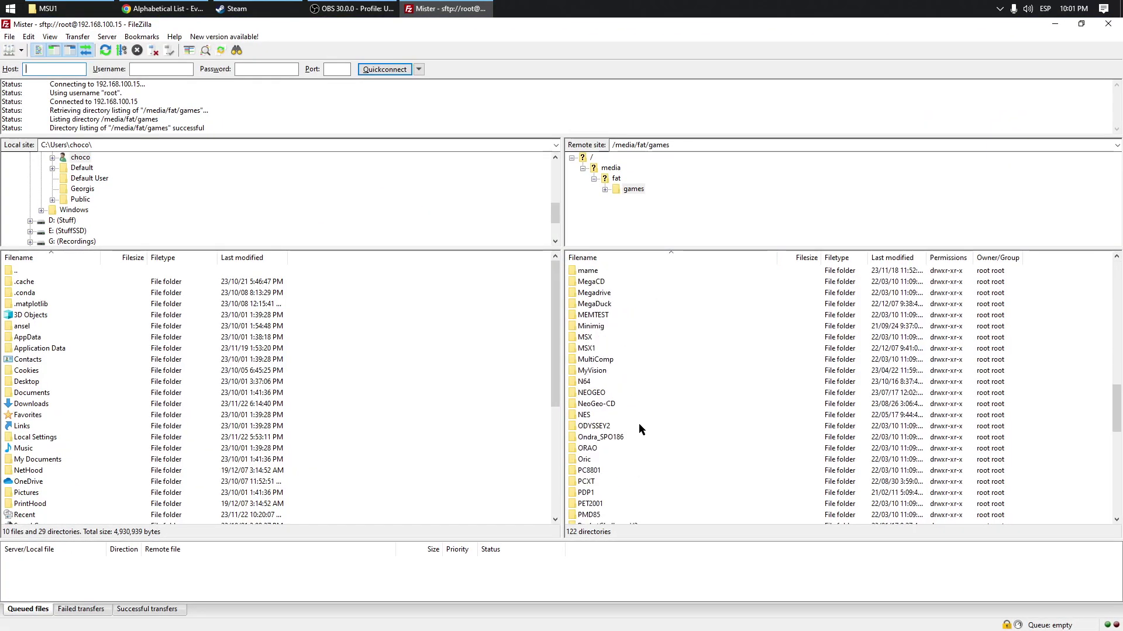
scroll(639, 425, down, 5)
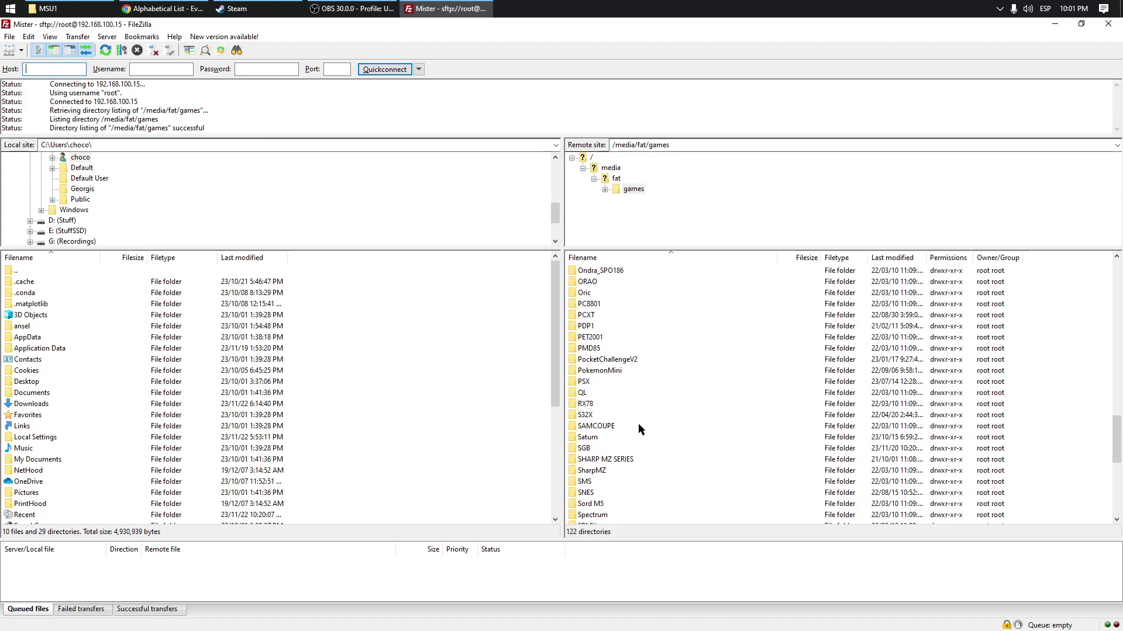
scroll(595, 485, down, 1)
click(584, 416)
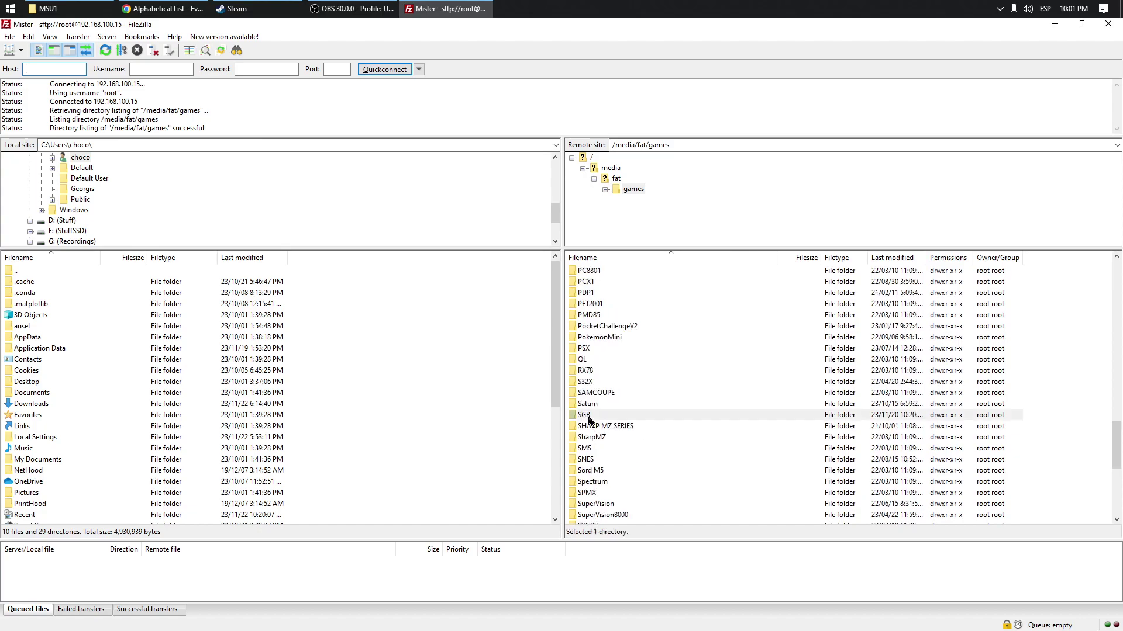
double_click(585, 415)
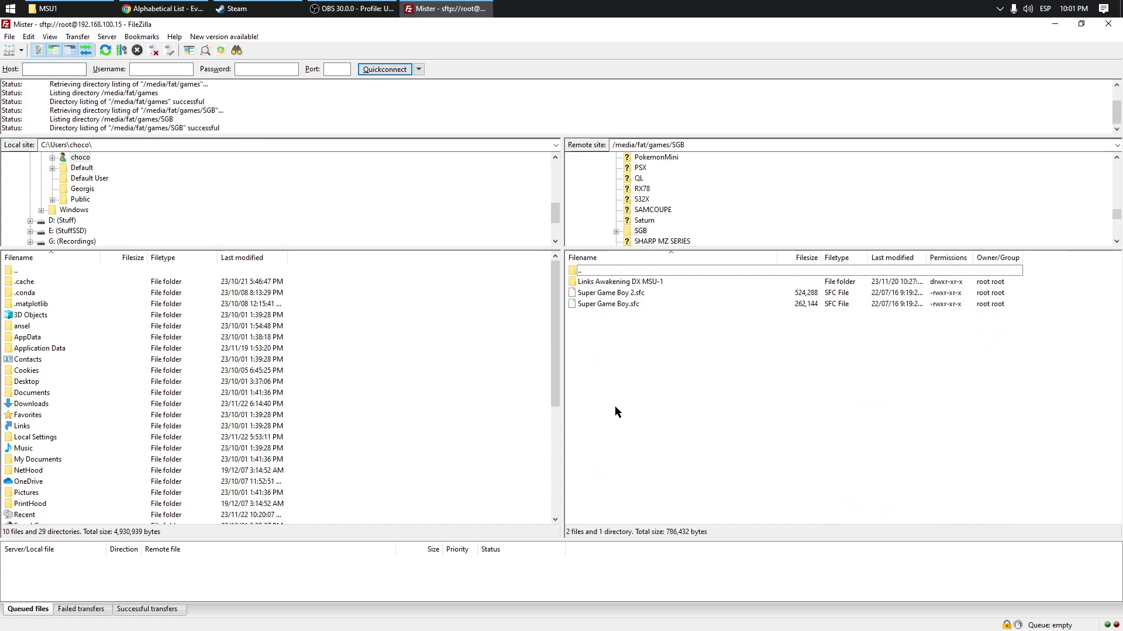
Open the remote Links Awakening DX MSU-1 folder, widen the Filename column, and inspect its .pcm, .gbc and .msu files.
double_click(614, 286)
drag(778, 257, 840, 257)
click(658, 293)
click(637, 283)
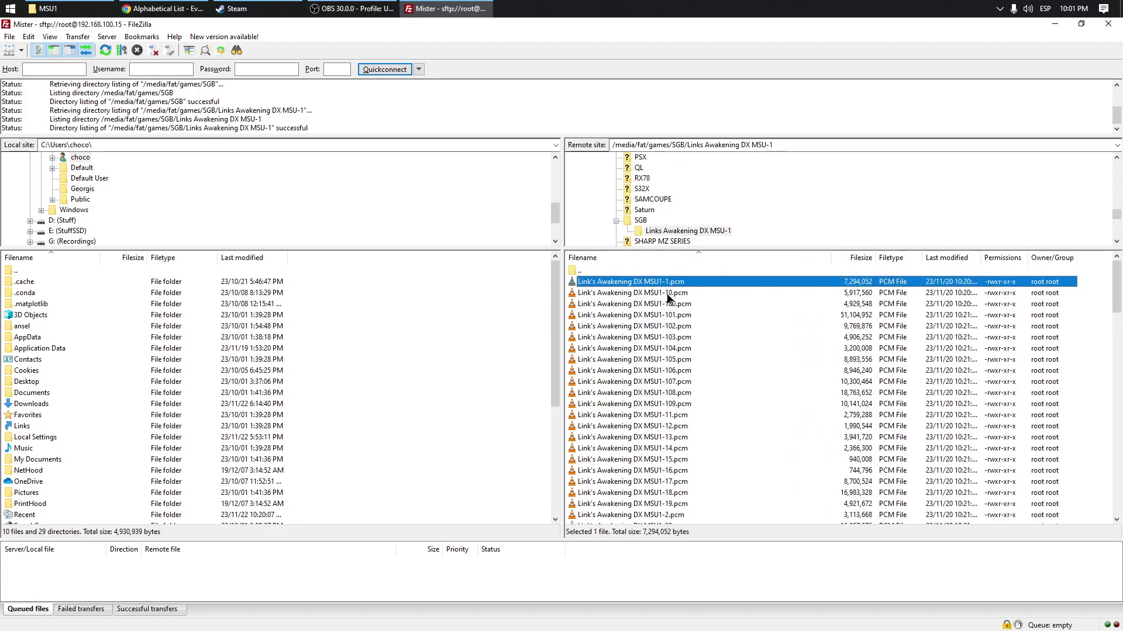
scroll(660, 380, down, 8)
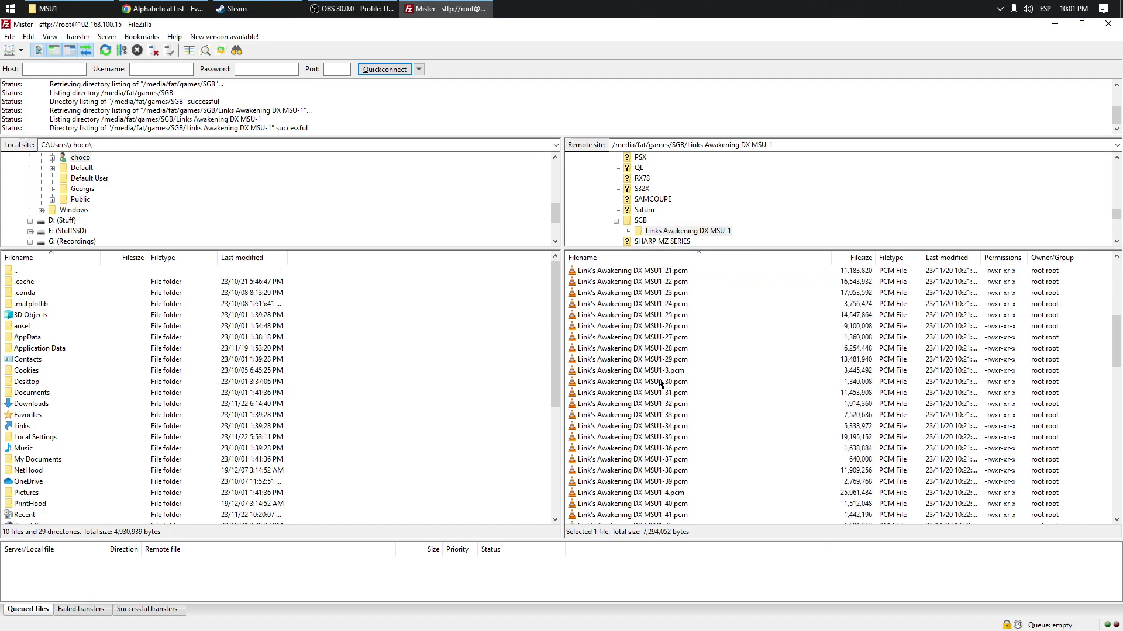
scroll(659, 383, down, 20)
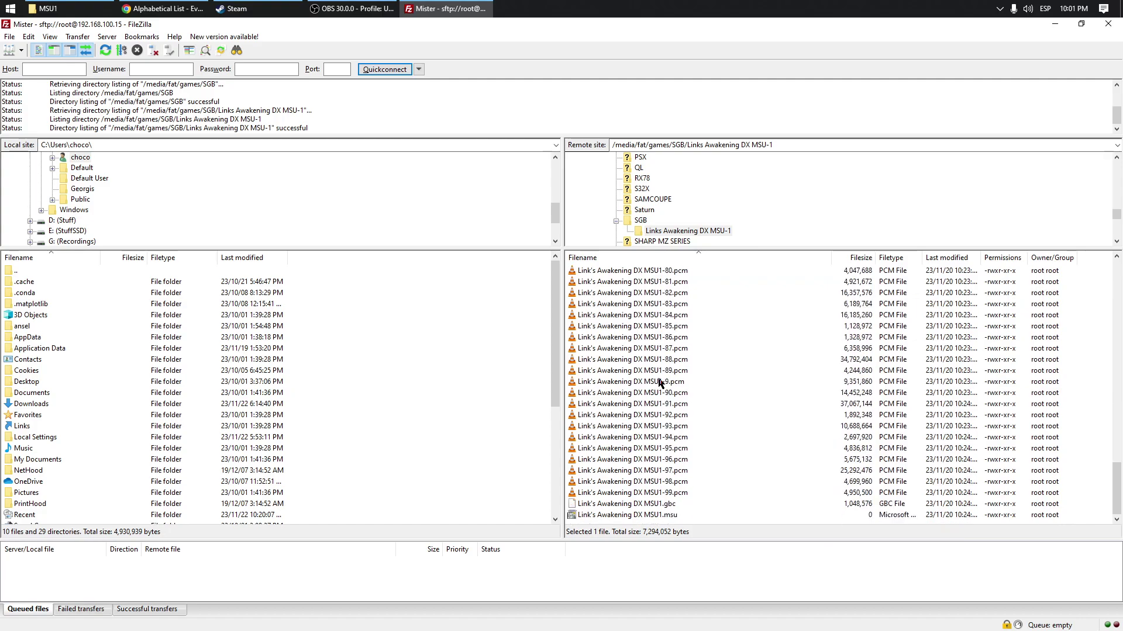
click(657, 515)
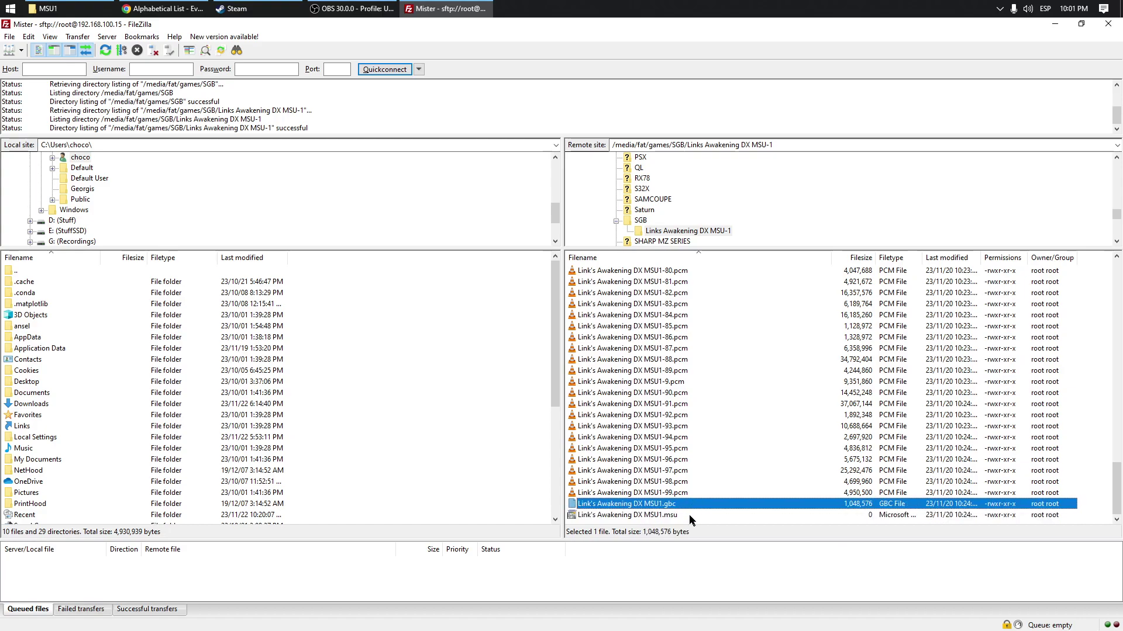
click(692, 505)
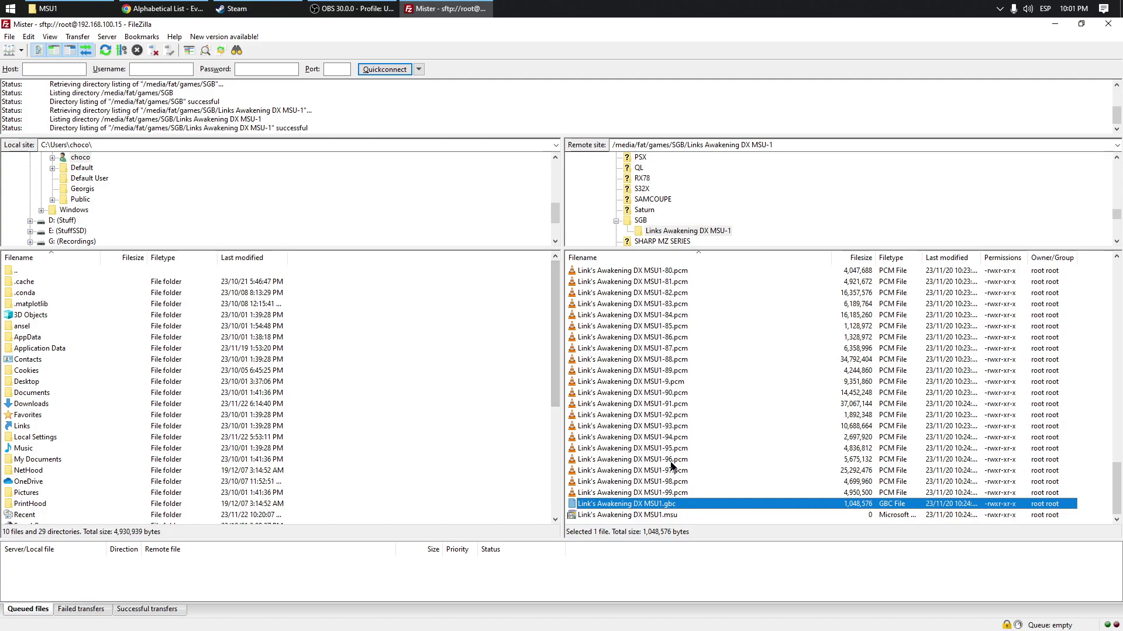
Switch to File Explorer and open the MegaPlus folder inside MiSTer's MegaCD folder.
click(103, 4)
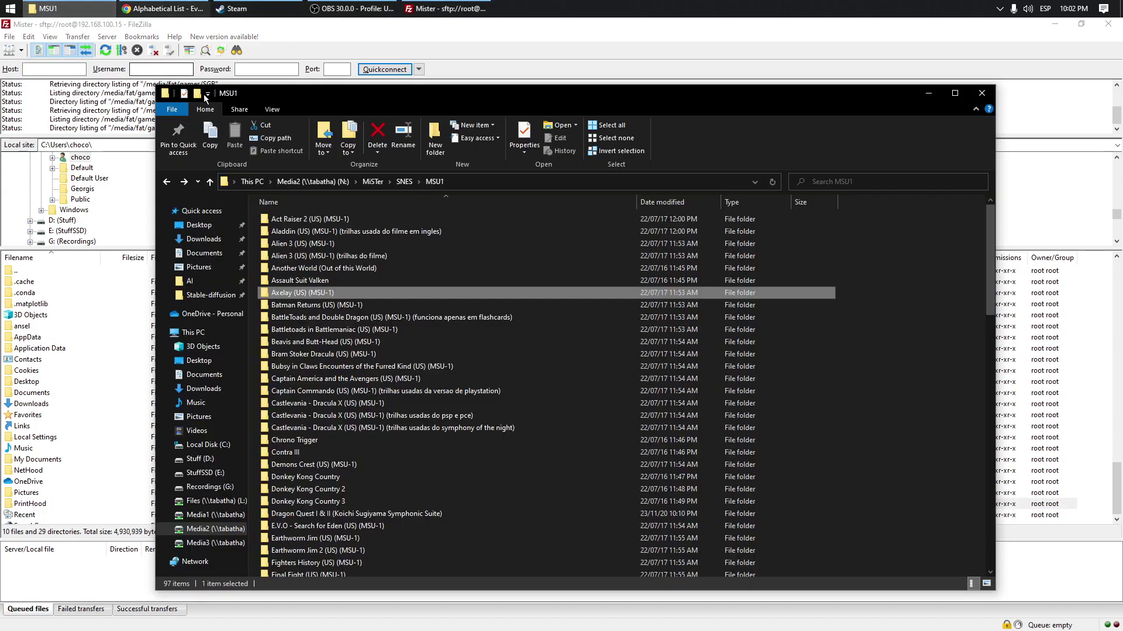
click(403, 182)
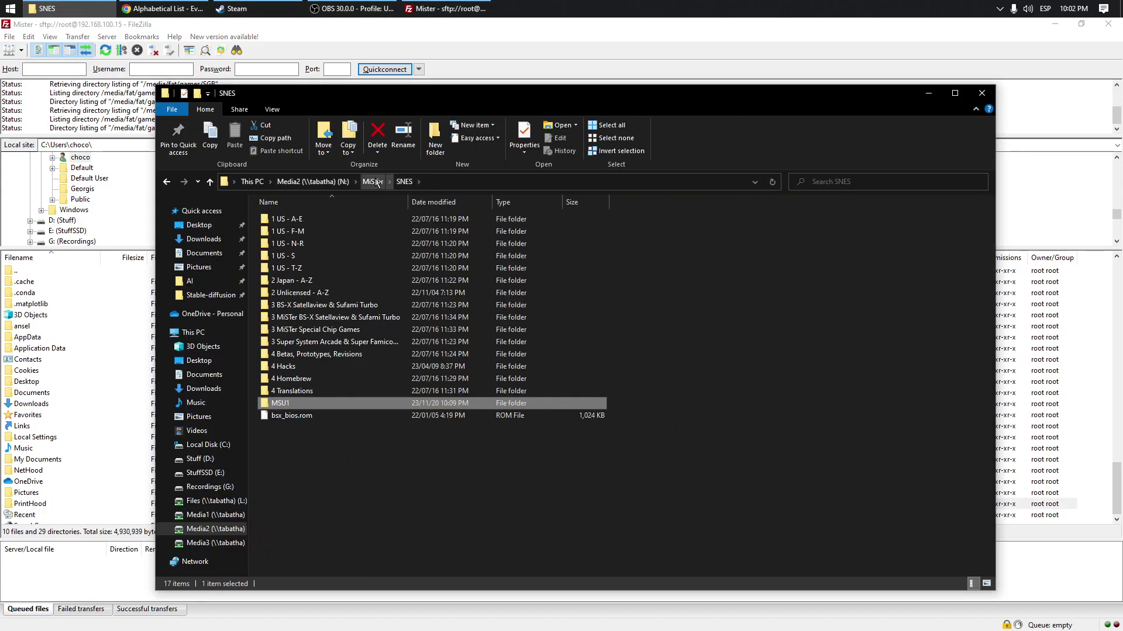
click(373, 182)
double_click(332, 231)
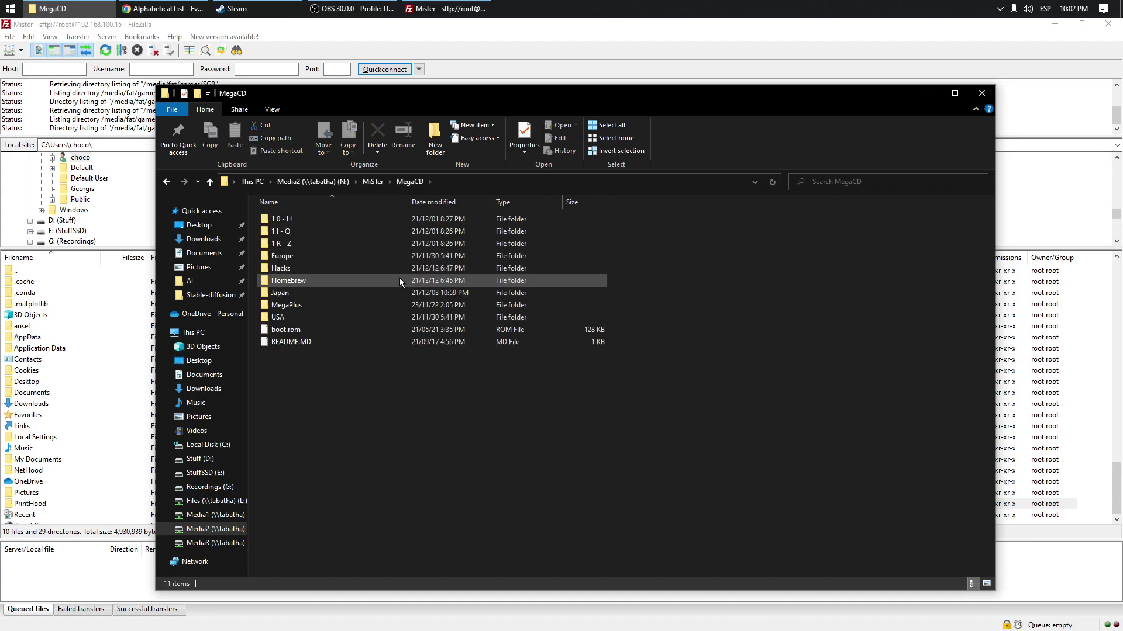
double_click(350, 307)
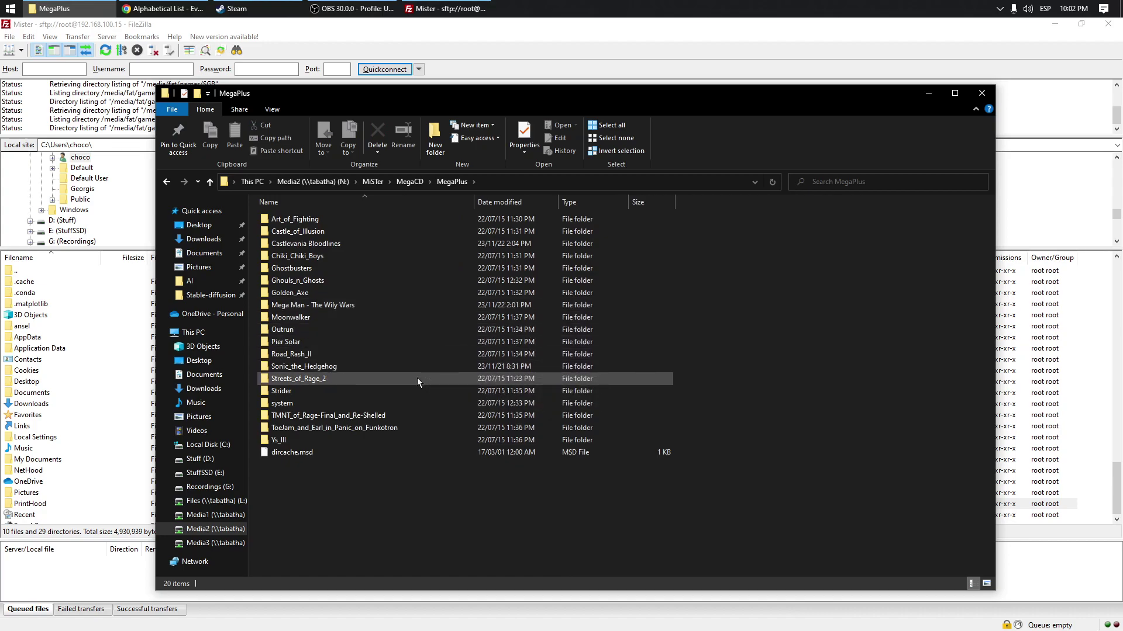
Open the Sonic_the_Hedgehog folder and examine its cart.rom, .cue and .bin files.
double_click(390, 365)
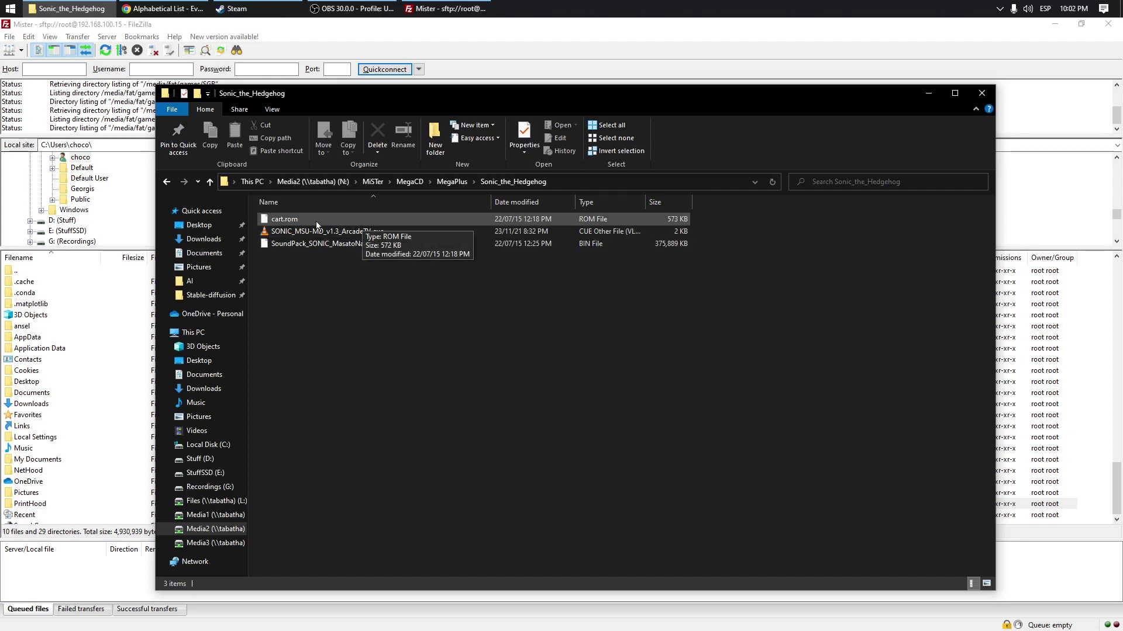
click(399, 230)
drag(475, 275, 412, 277)
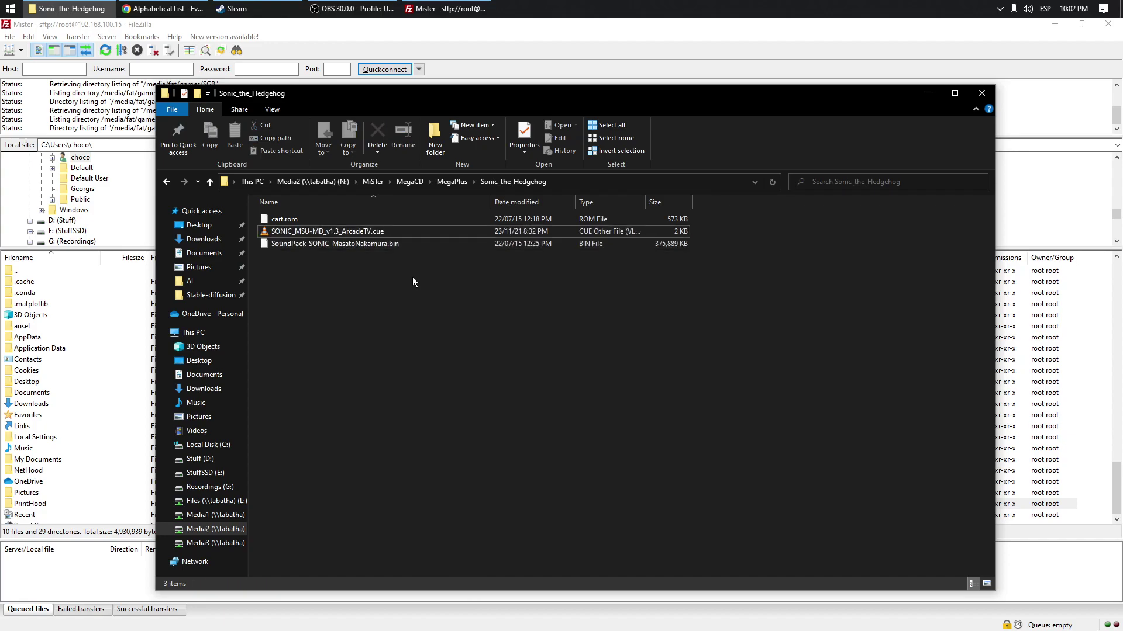
Open SONIC_MSU-MD_v1.3_ArcadeTV.cue in Notepad, highlight the .bin file name it references, then close it and return to MegaPlus.
click(393, 235)
right_click(393, 235)
mouse_move(446, 308)
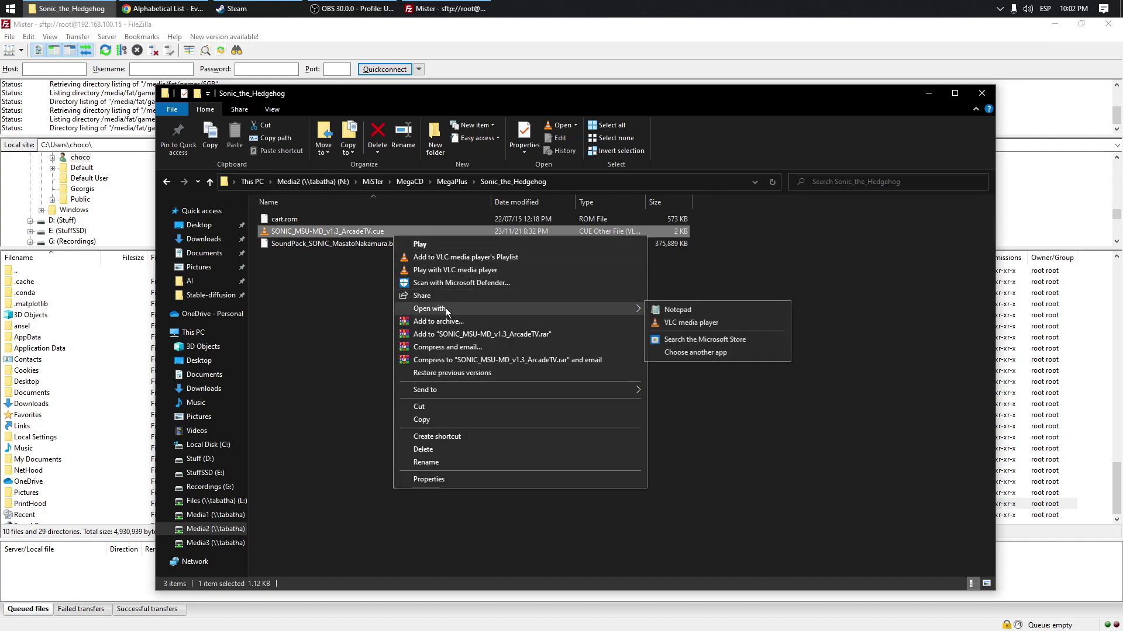
click(678, 313)
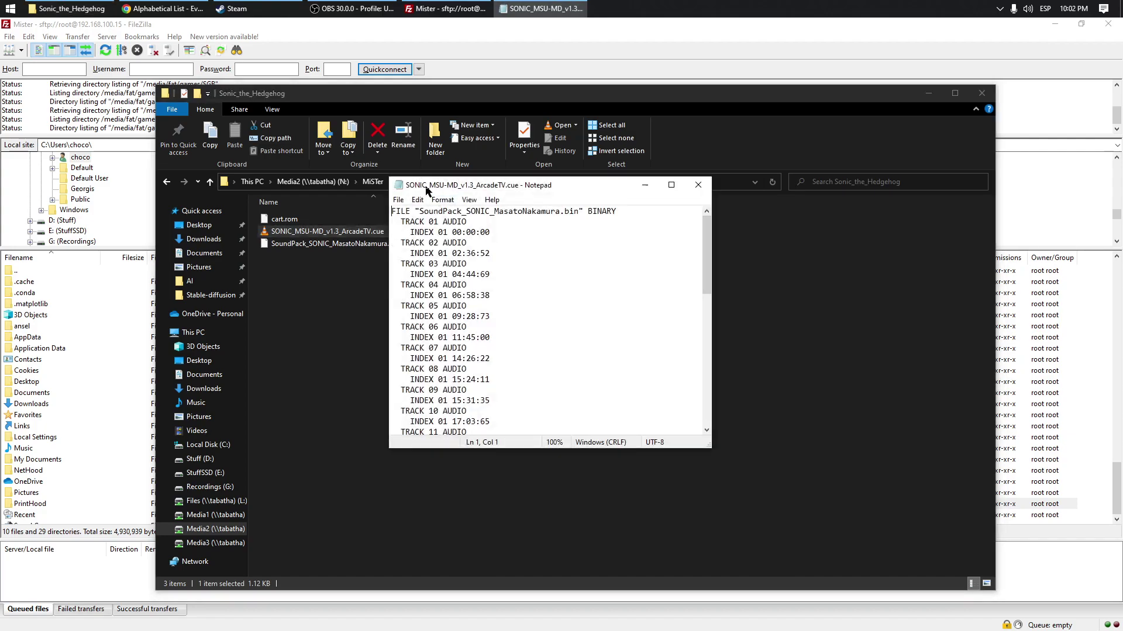
drag(560, 187, 610, 274)
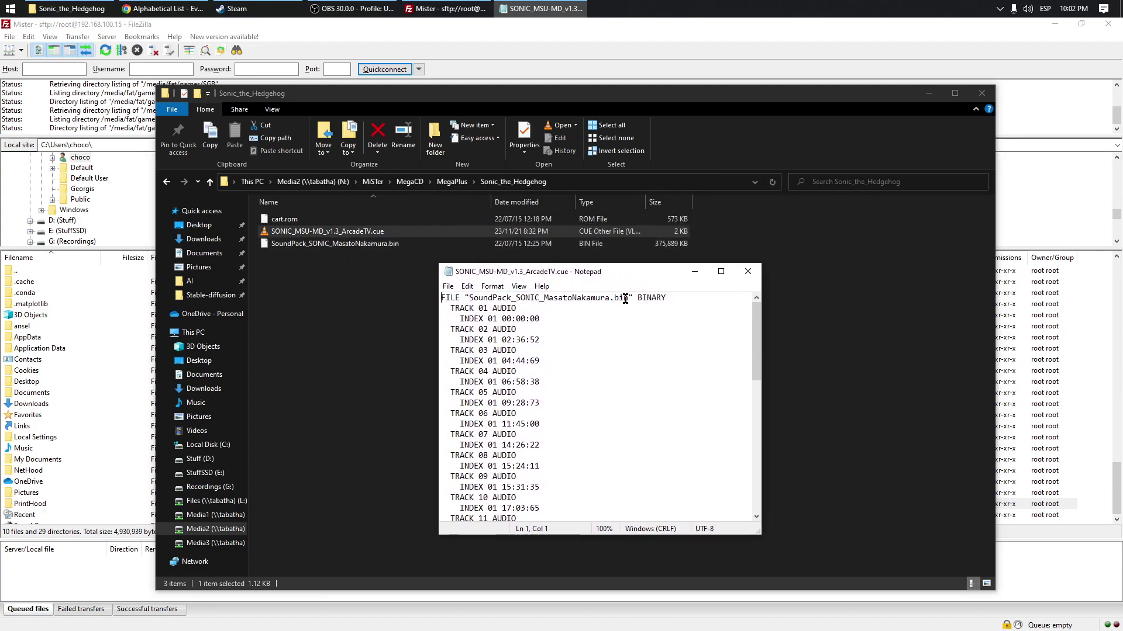
drag(629, 298, 466, 298)
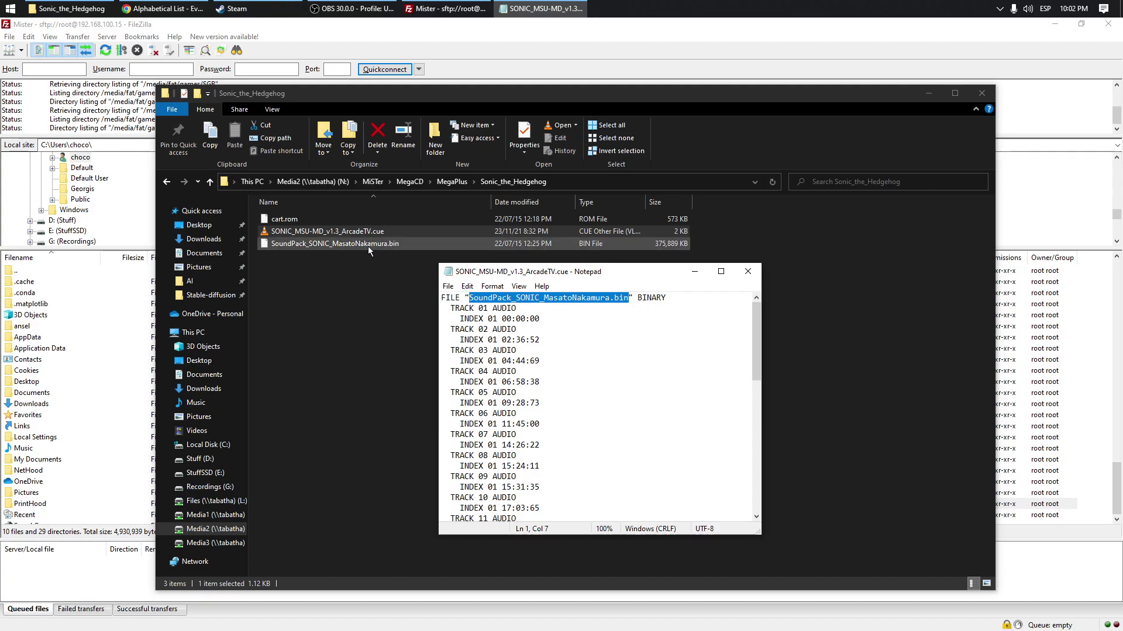
click(749, 273)
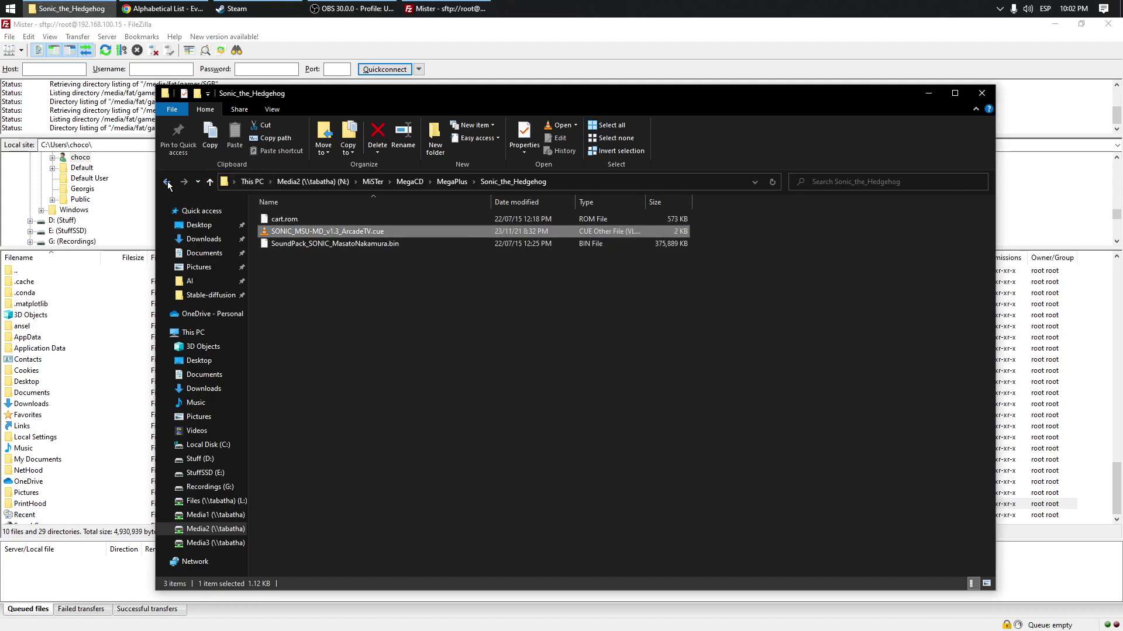
click(451, 181)
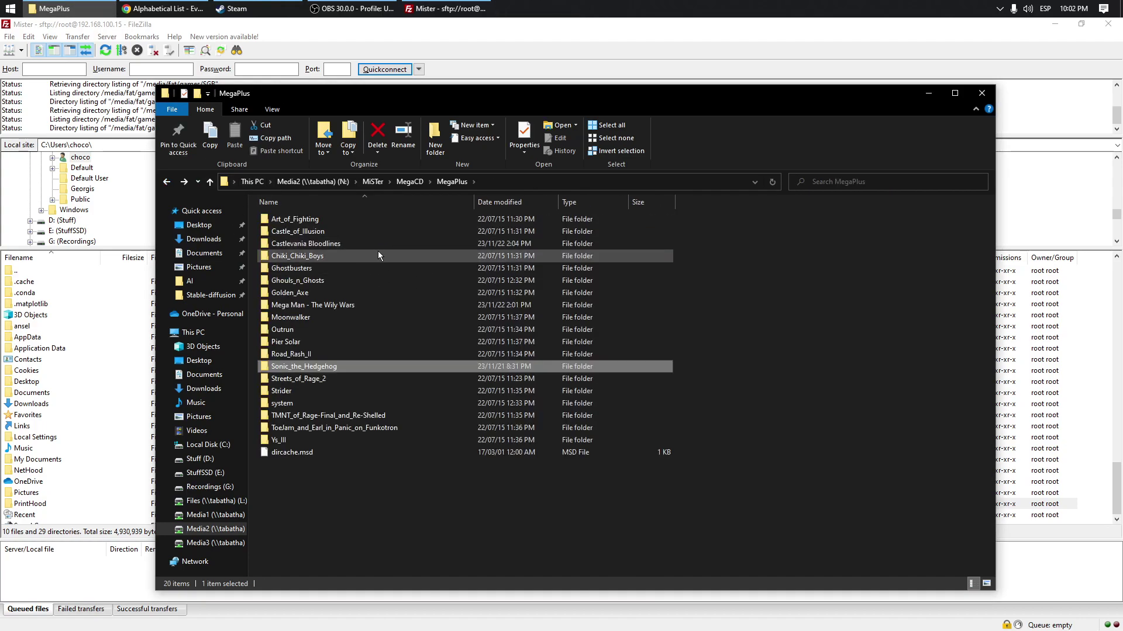
Open the TMNT_of_Rage-Final_and_Re-Shelled folder, widen the Name column, inspect its .cue and .bin files, and return to MegaPlus.
double_click(319, 415)
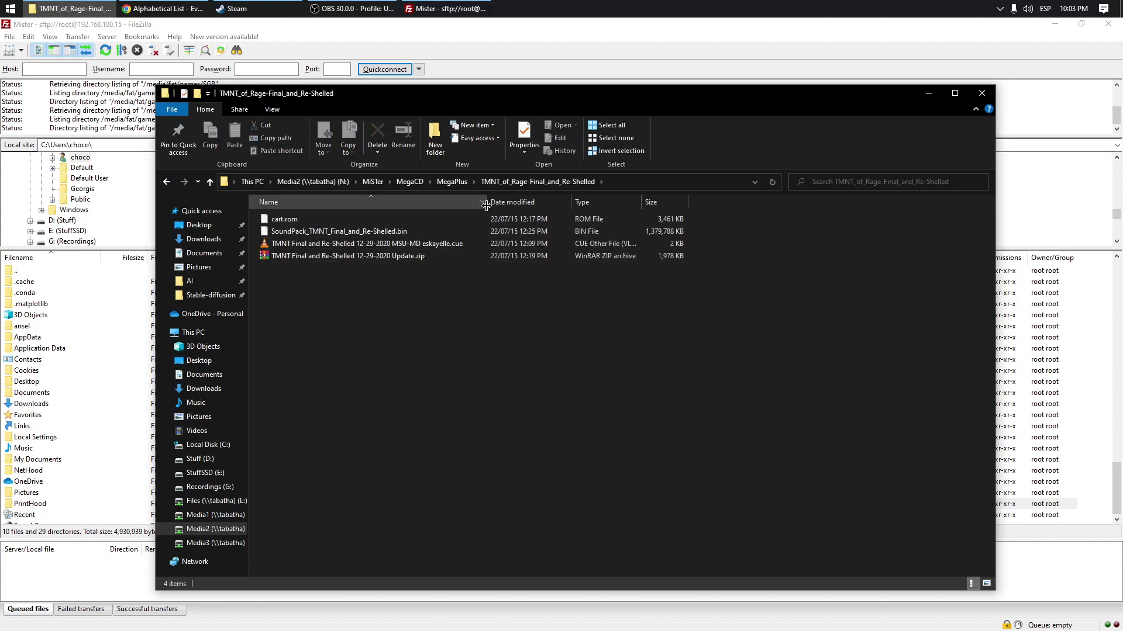
drag(487, 202, 522, 202)
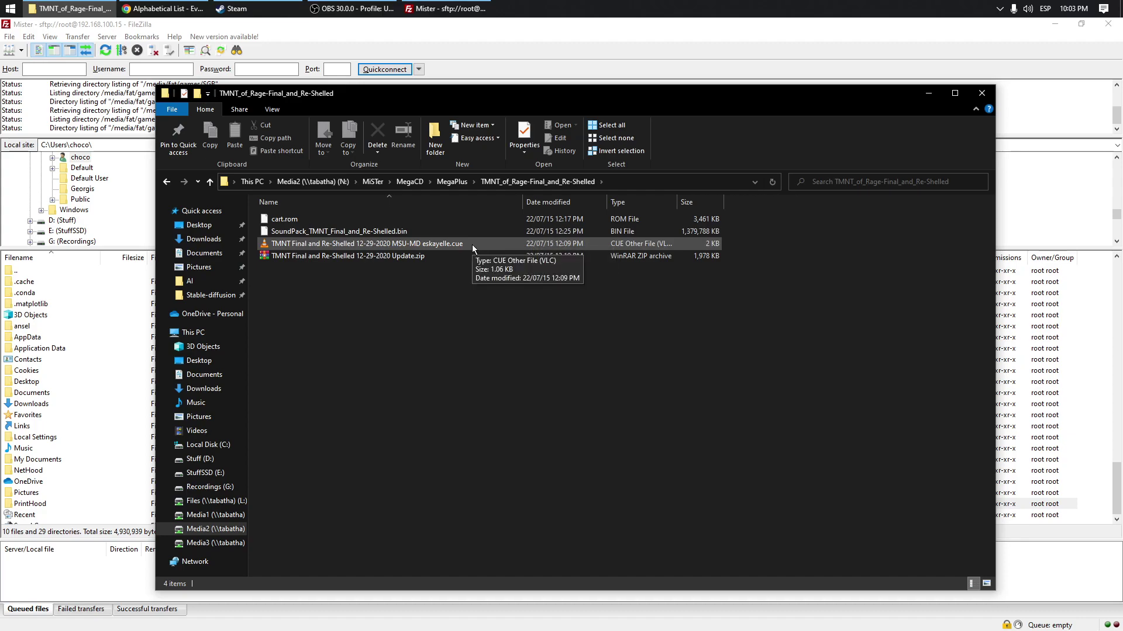
click(385, 245)
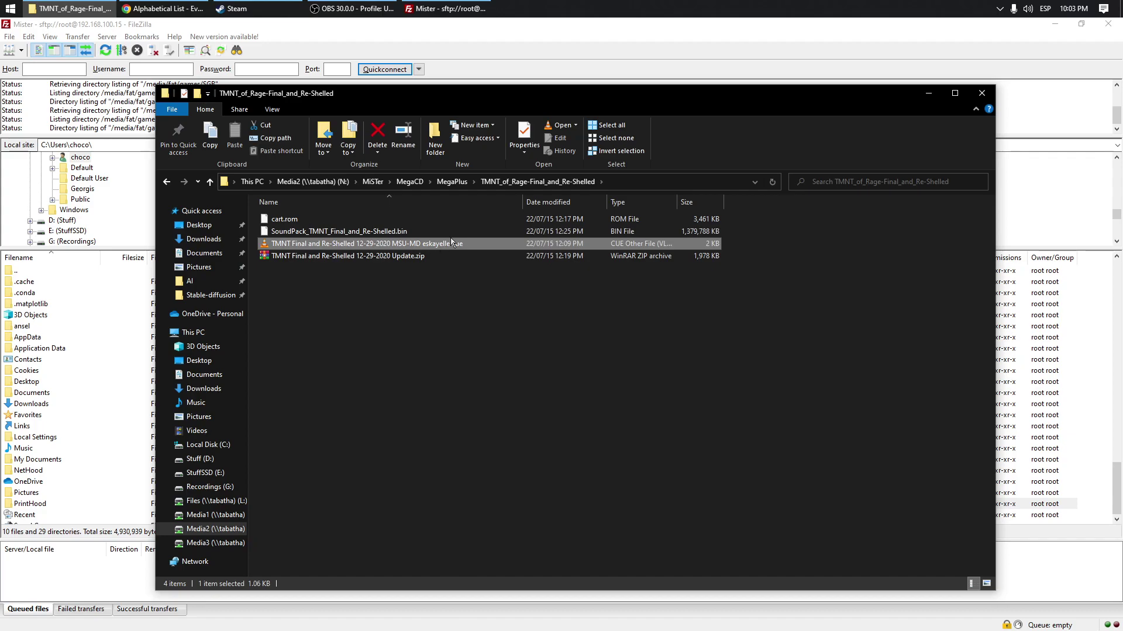
click(287, 236)
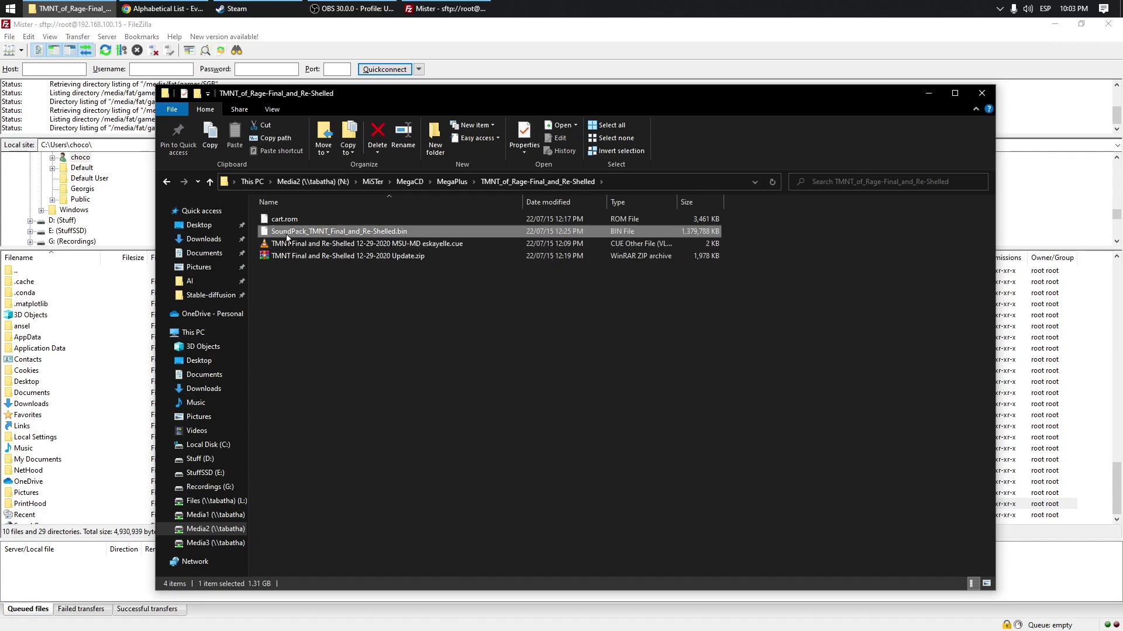
key(BackSpace)
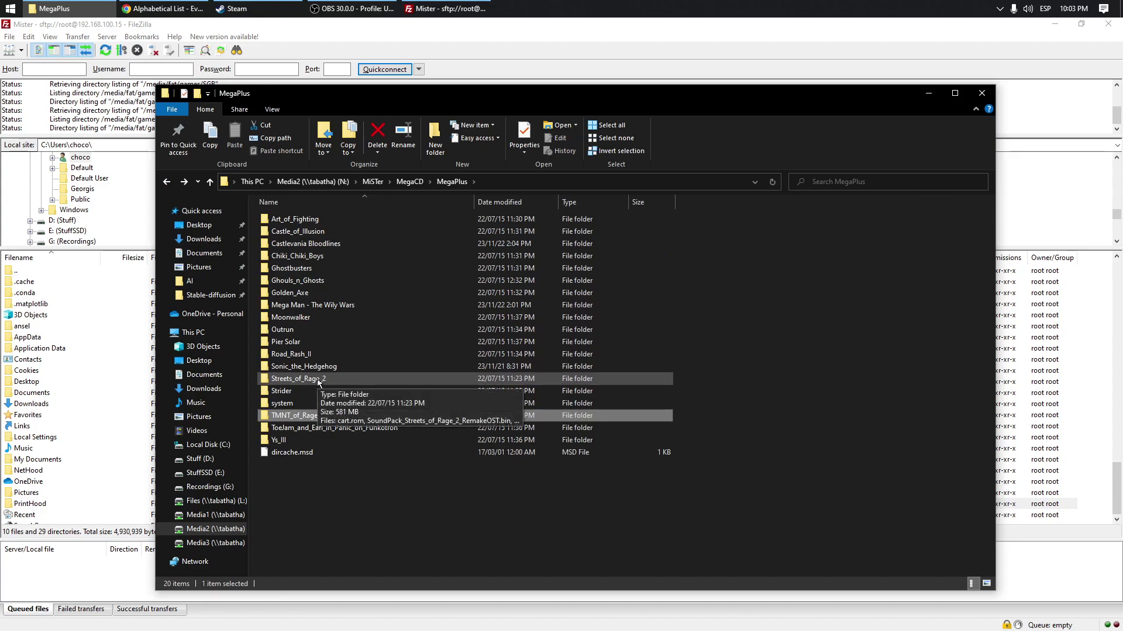
Open the Streets_of_Rage_2 folder, widen the Name column, and inspect its cart.rom, .bin and .cue files.
double_click(318, 379)
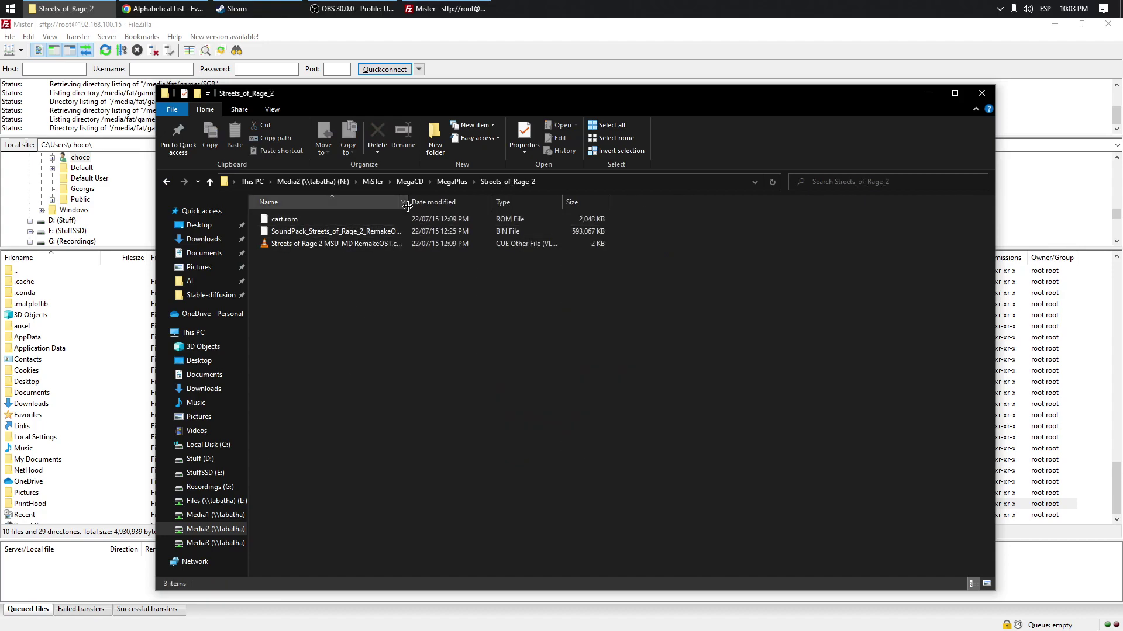
drag(408, 201, 485, 202)
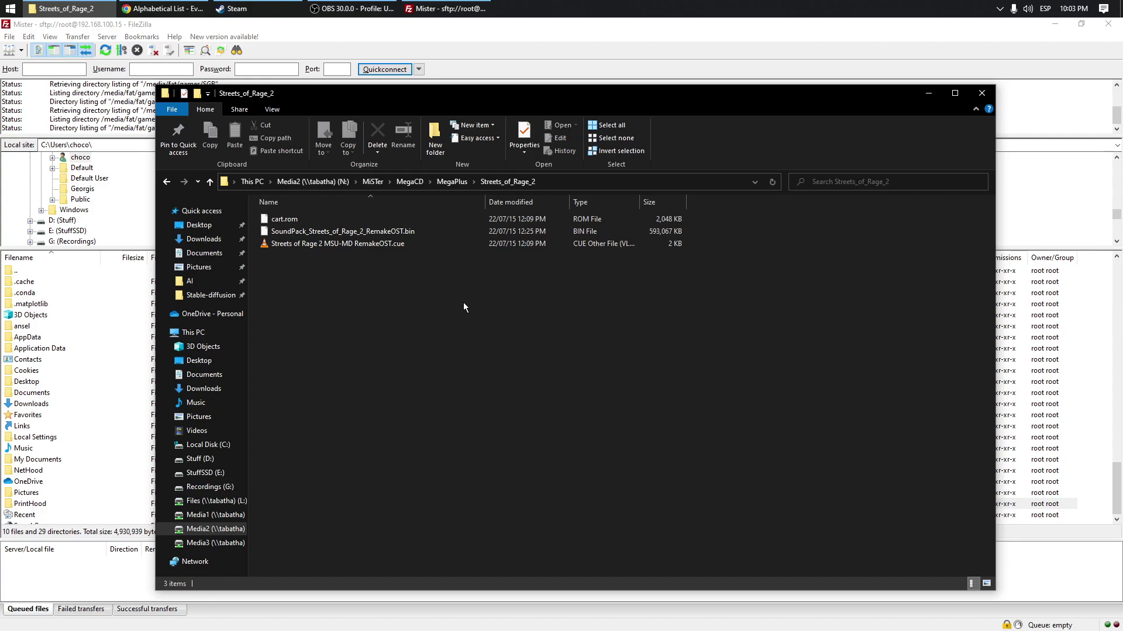
click(282, 221)
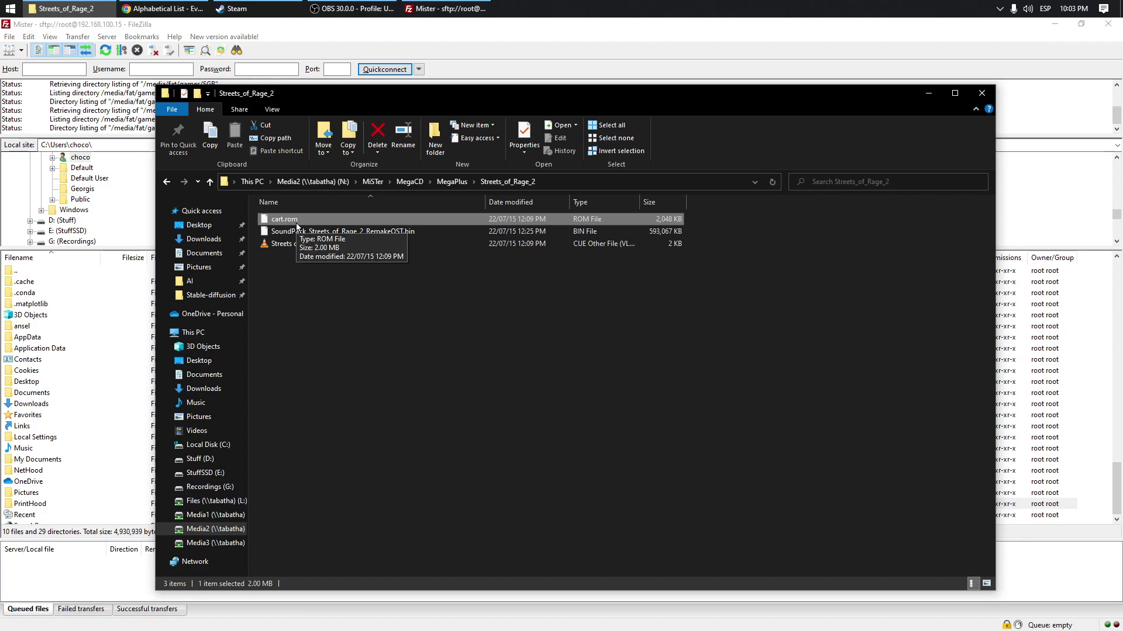
Recheck the Link's Awakening DX files in FileZilla, then switch to the Zeldix alphabetical MSU-1 list in Chrome.
key(alt+Tab)
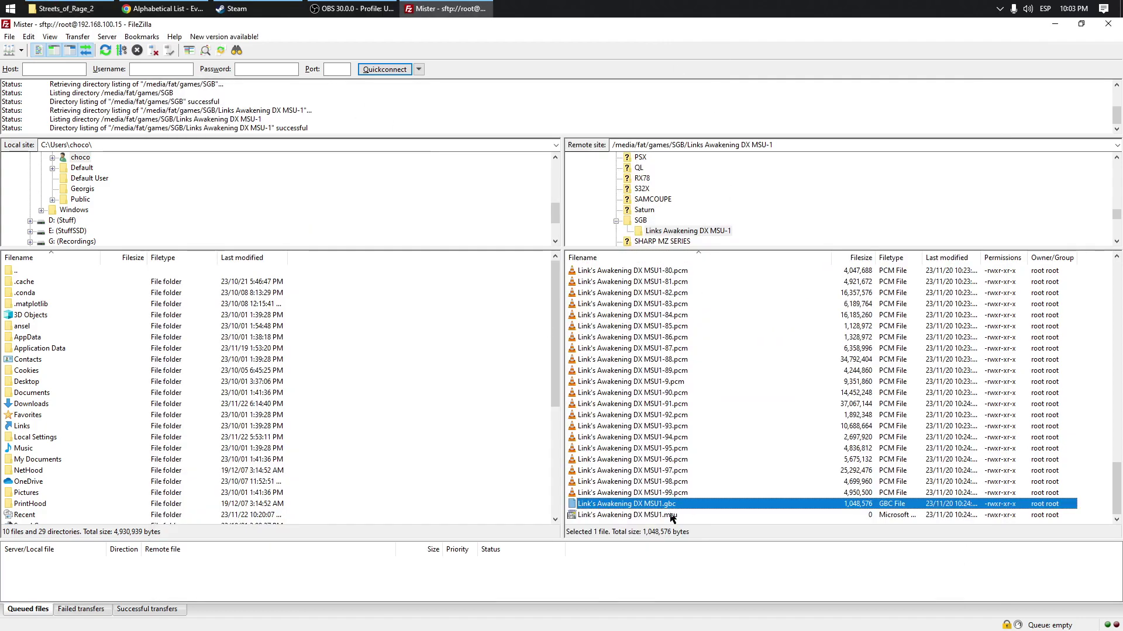
click(425, 8)
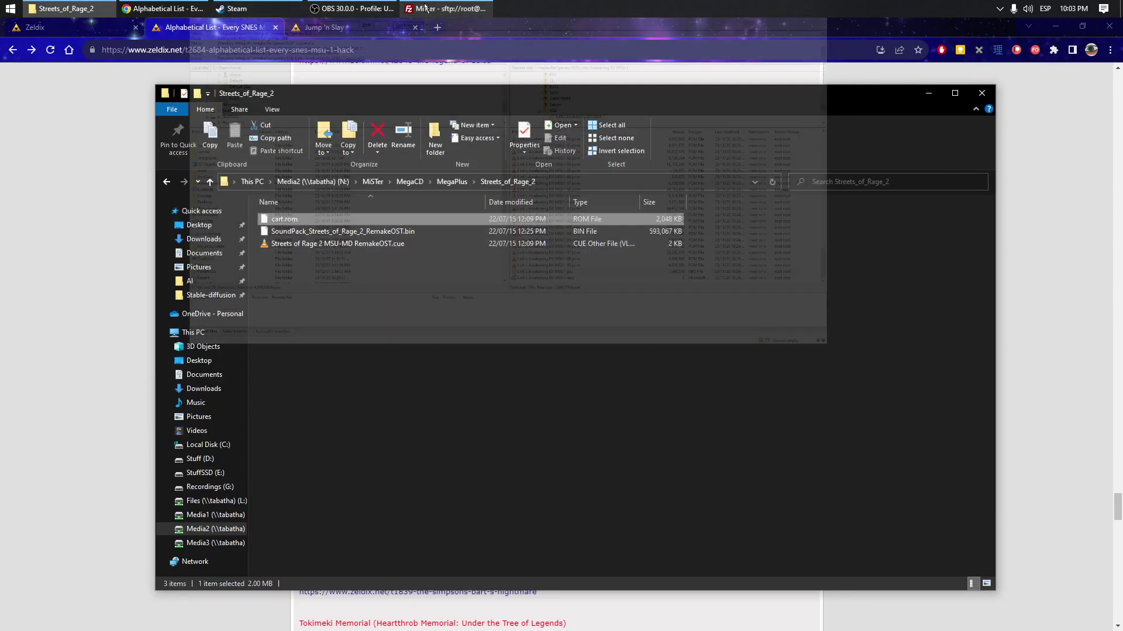
click(425, 8)
mouse_move(387, 8)
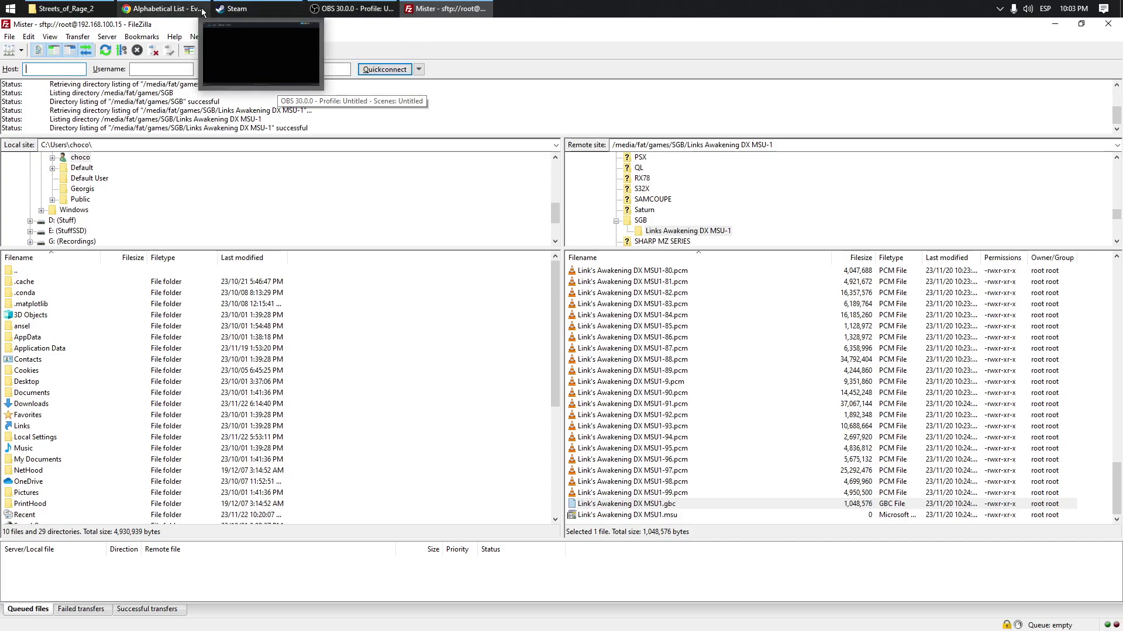
click(178, 10)
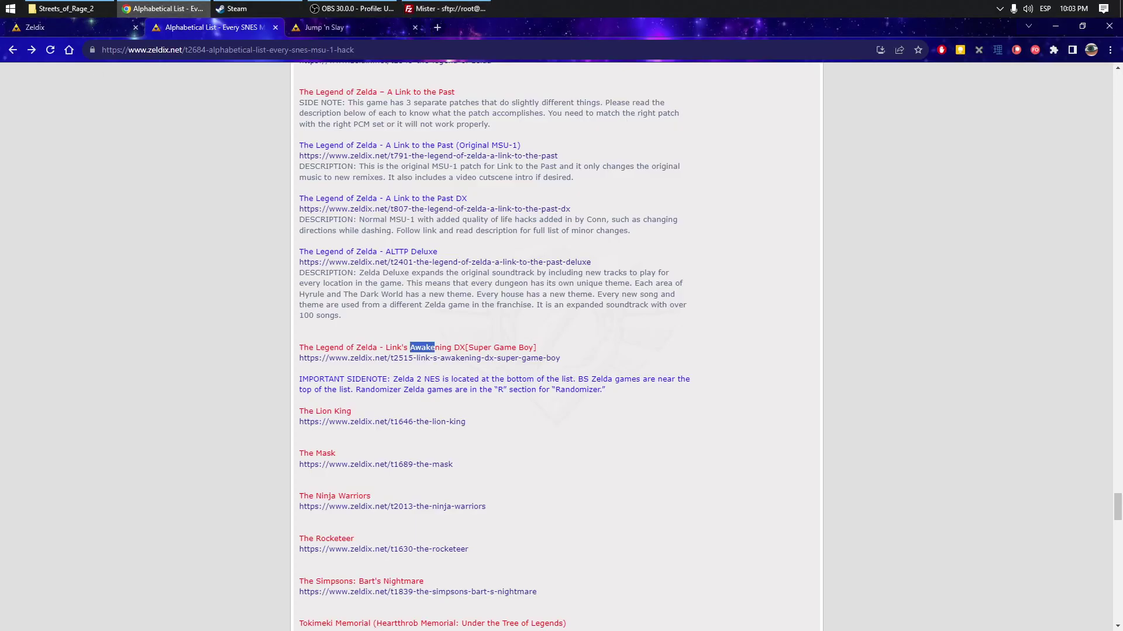